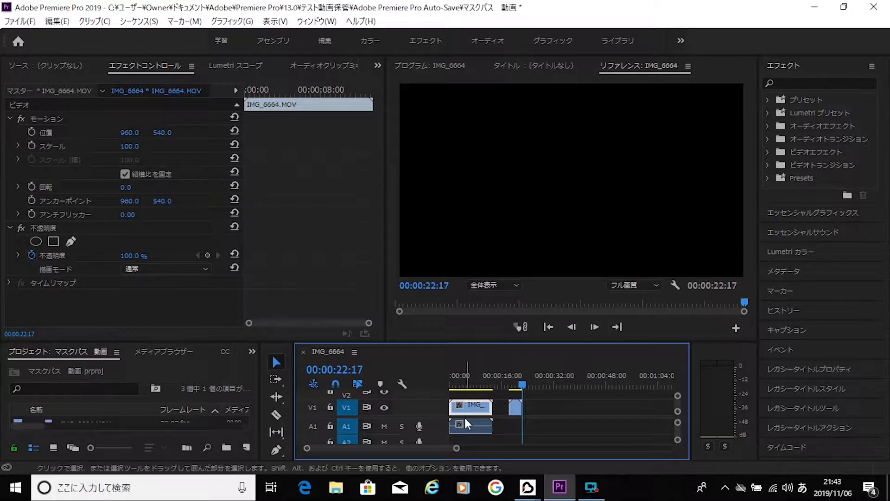
Step: Delete the first clip's audio from track A1 and select its video clip on V1
key("Delete")
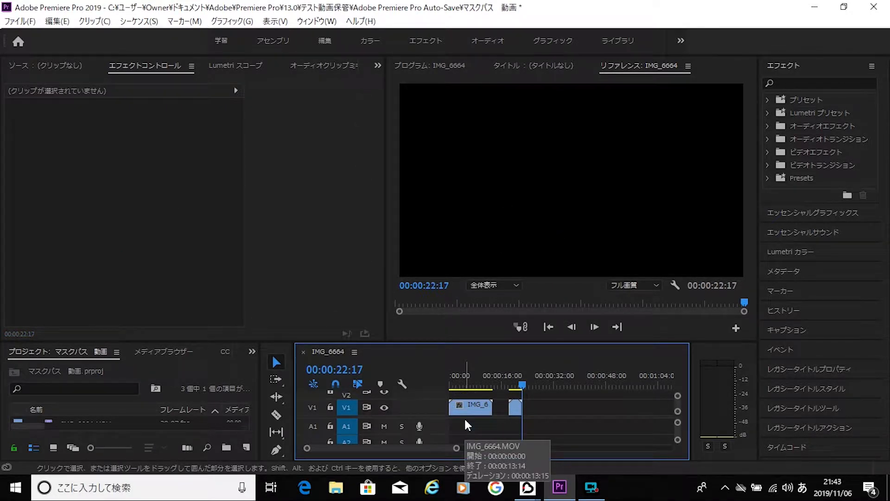
left_click(474, 409)
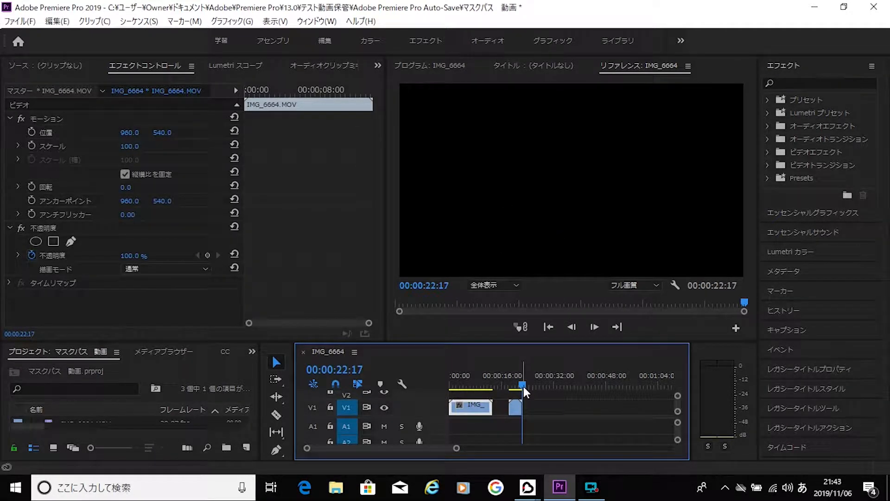
Step: Move the playhead to 00:00:11:13, where the dark vertical edge enters at the picture's right side
left_click_drag(523, 384, 485, 391)
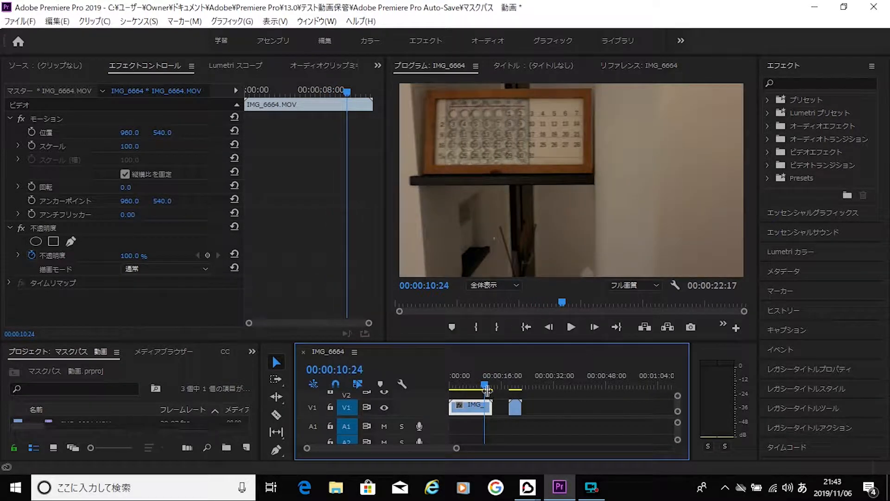
left_click(592, 329)
left_click(593, 328)
left_click(592, 328)
left_click(592, 328)
left_click(592, 329)
left_click(593, 328)
left_click(592, 328)
left_click(593, 328)
left_click(592, 328)
left_click(593, 329)
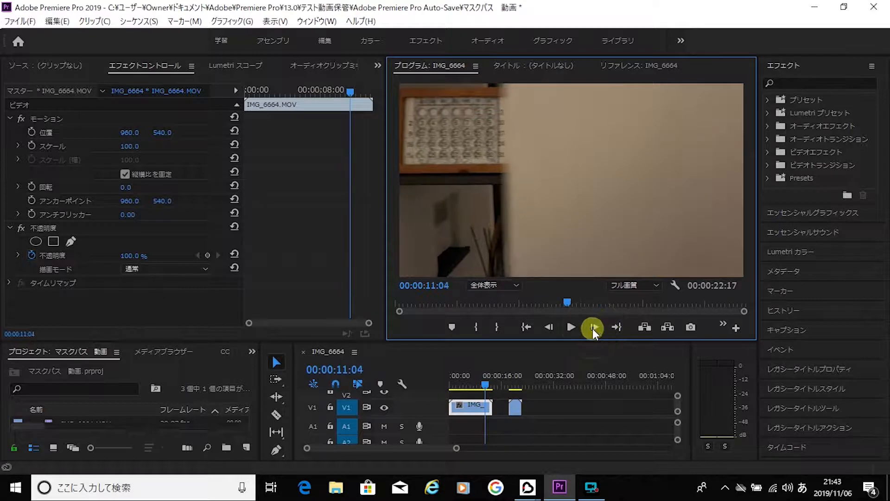
left_click(592, 329)
left_click(592, 328)
left_click(593, 329)
left_click(592, 328)
left_click(593, 328)
left_click(593, 328)
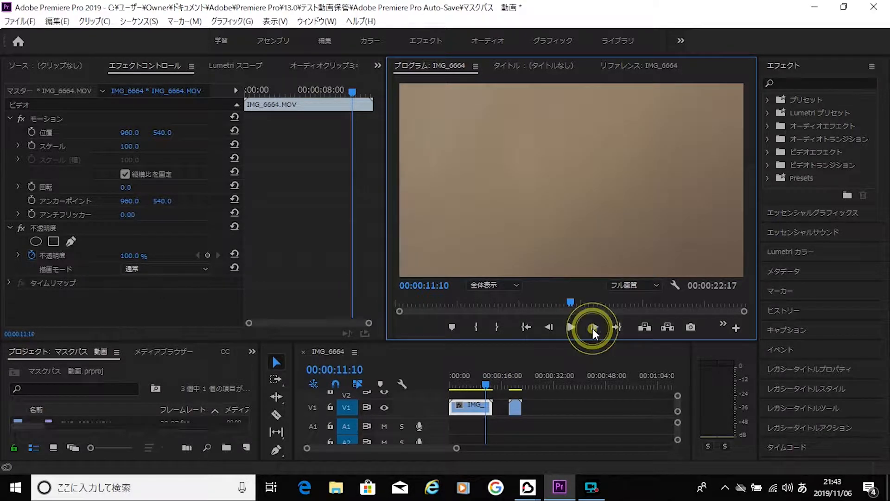
left_click(592, 328)
left_click(592, 328)
left_click(593, 328)
left_click(593, 328)
left_click(592, 328)
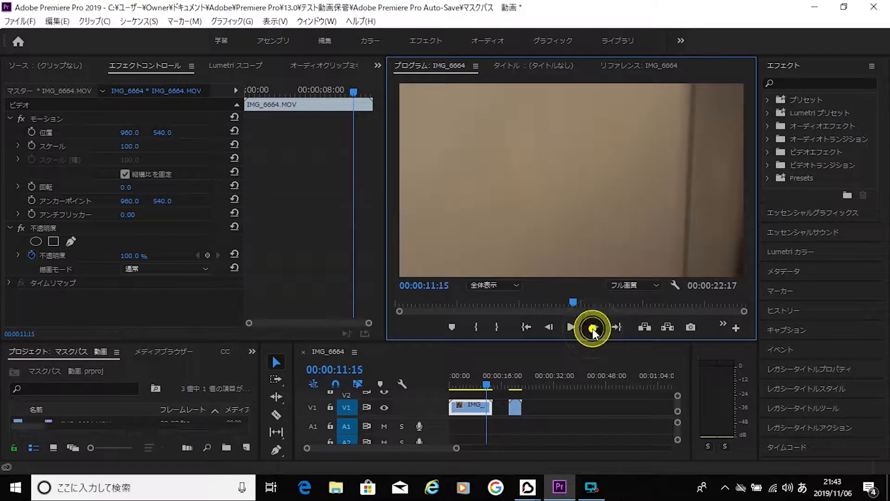
left_click(593, 328)
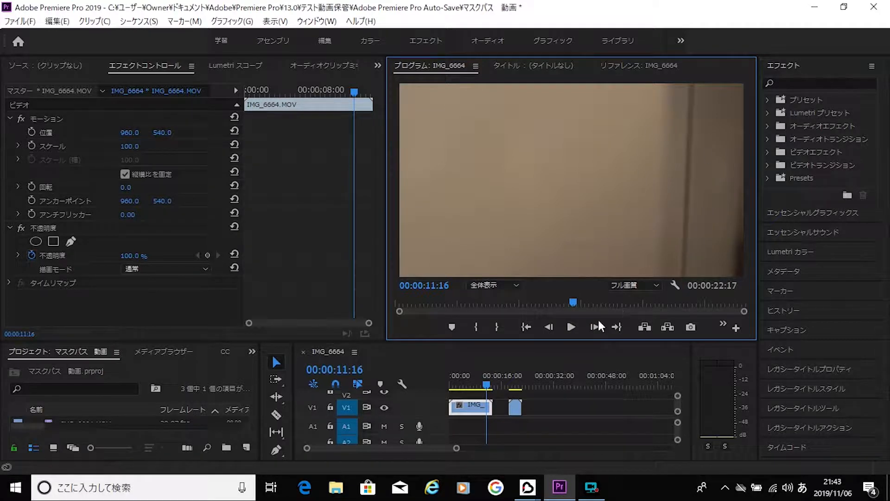
left_click(549, 328)
left_click(549, 328)
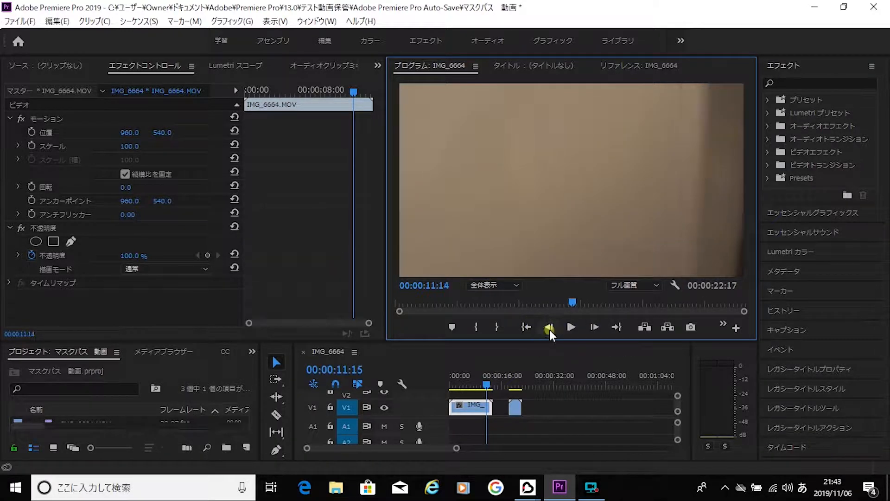
left_click(549, 328)
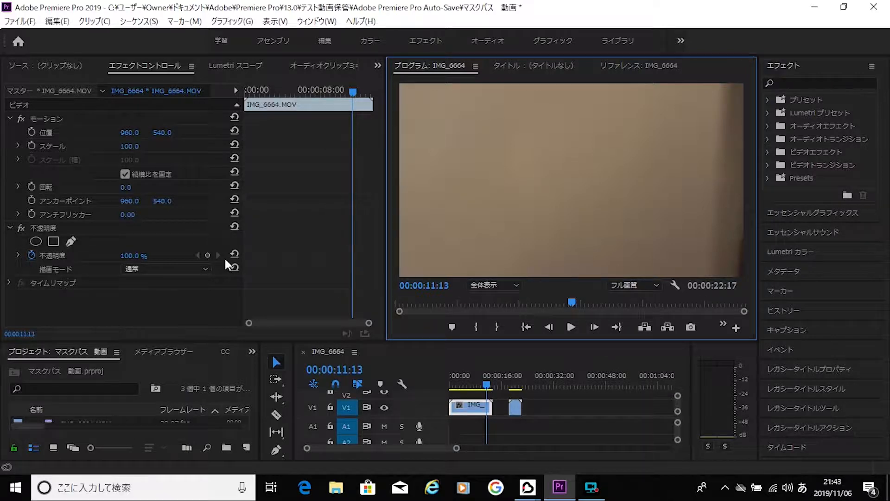
Step: Draw a closed four-point opacity mask with the Pen tool around the narrow dark strip at the picture's right edge
left_click(70, 241)
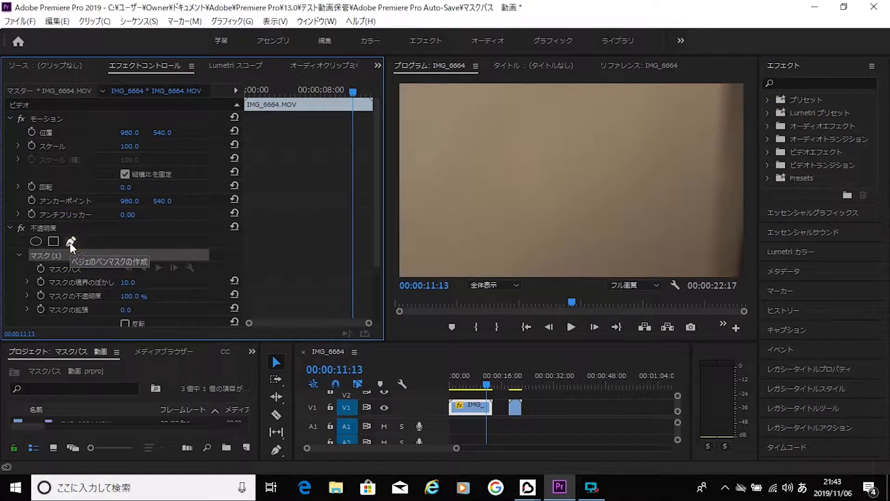
left_click(743, 85)
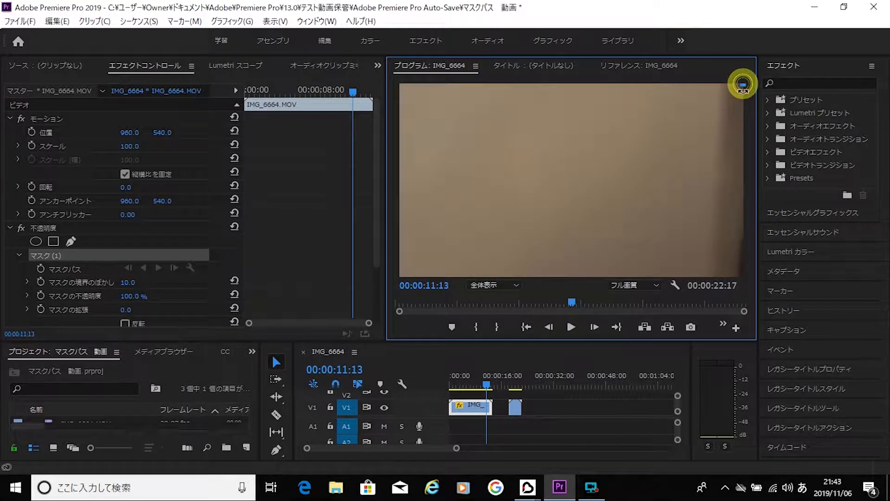
left_click(743, 275)
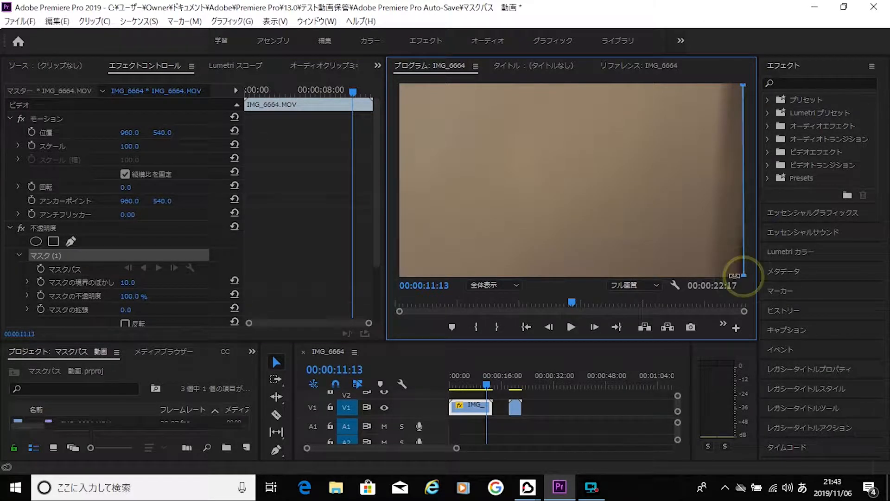
left_click(710, 275)
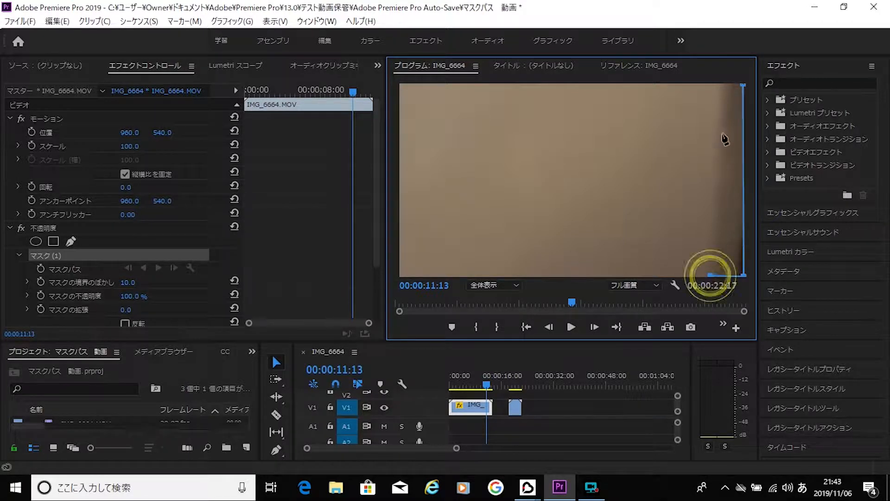
left_click(724, 88)
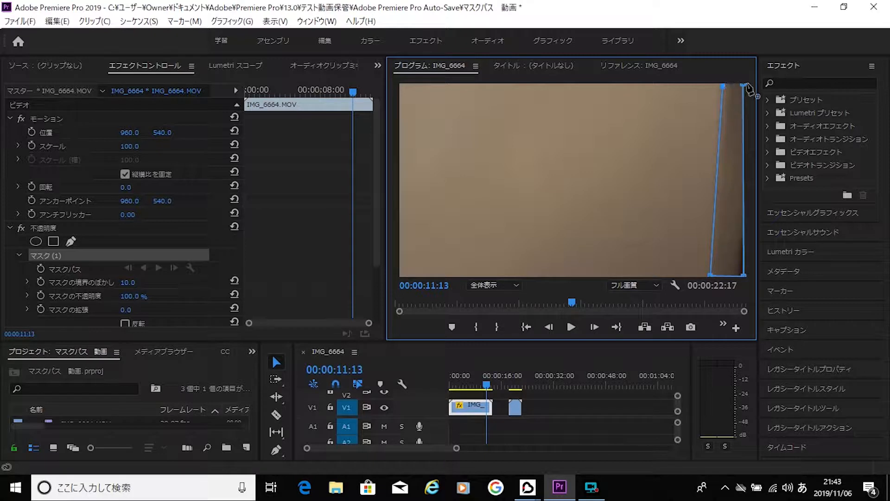
left_click(745, 85)
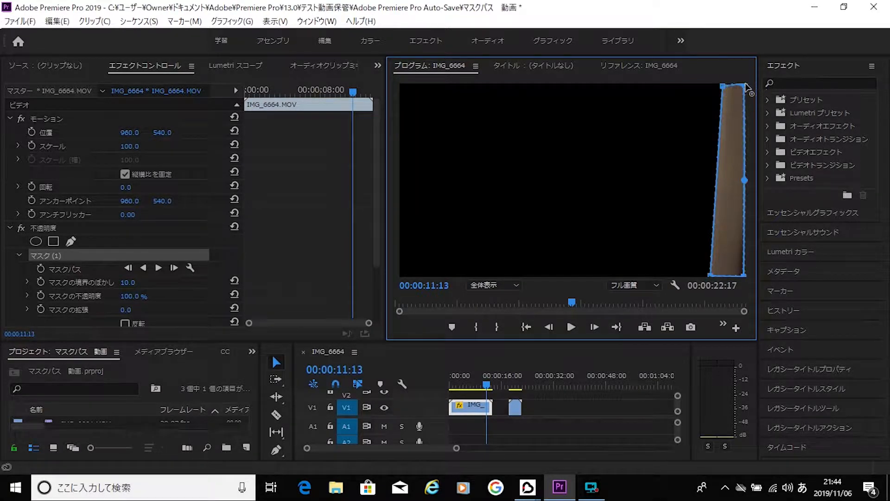
Step: Adjust the mask's four corner points so the strip reaches fully to the picture's top, bottom and right borders
left_click(723, 85)
left_click(745, 85)
left_click_drag(745, 86, 748, 85)
left_click_drag(744, 86, 747, 87)
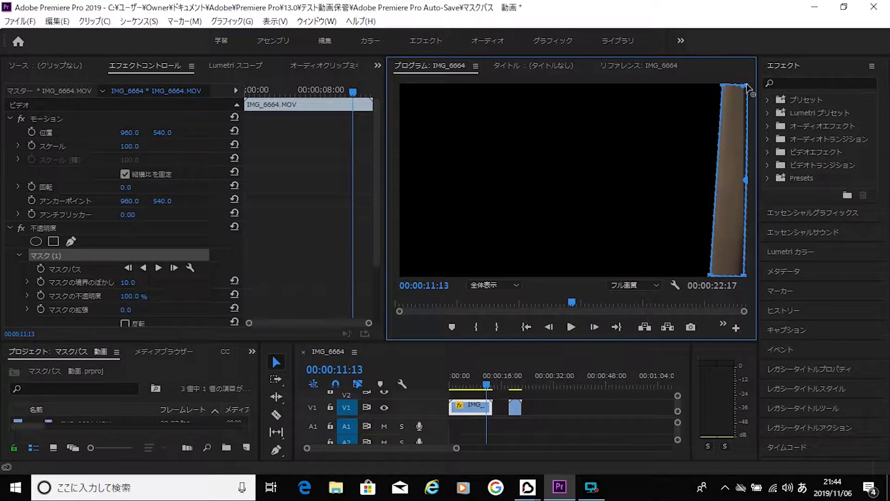
left_click(745, 86)
left_click(743, 275)
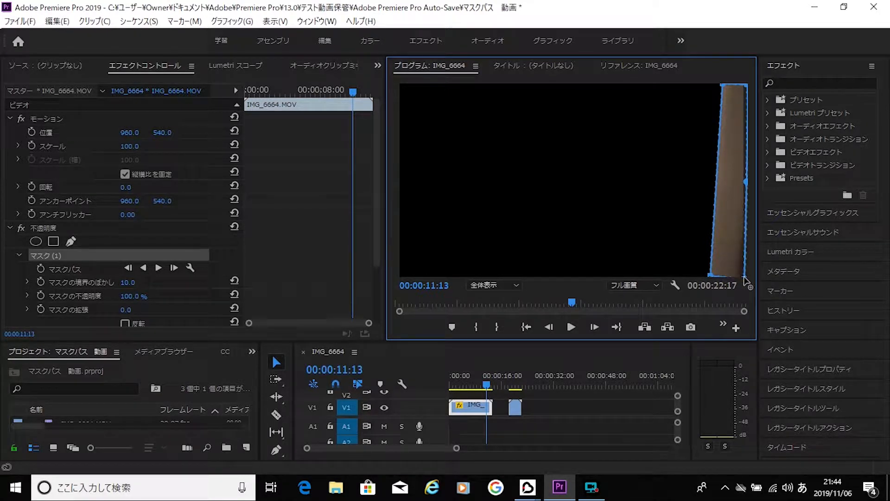
left_click(708, 278)
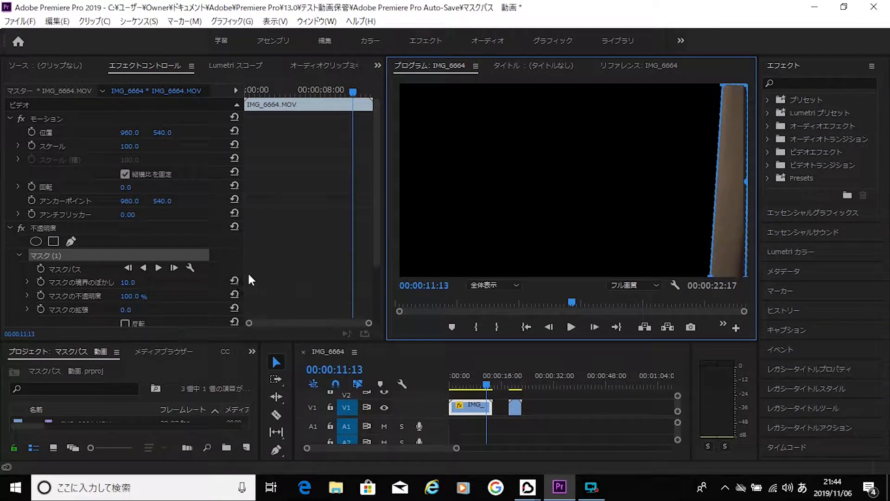
Step: Turn on Mask Path keyframing at 00:00:11:13 and invert the mask
left_click(40, 271)
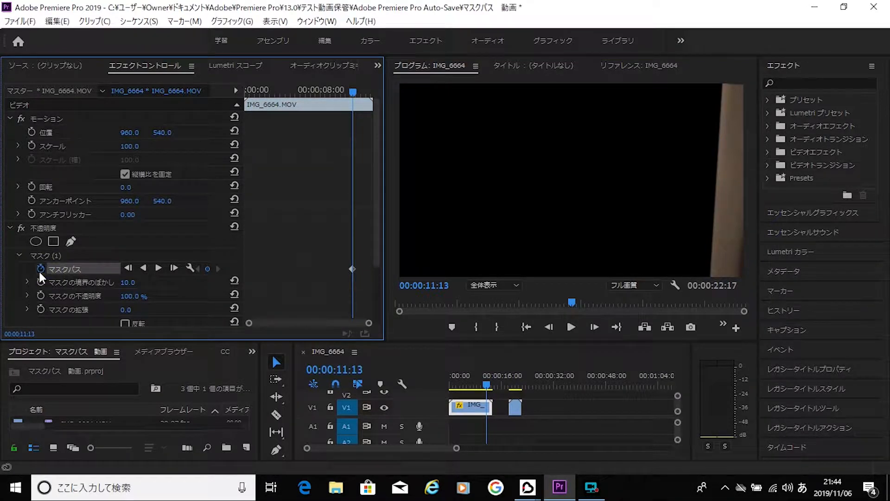
scroll(130, 311, "down", 2)
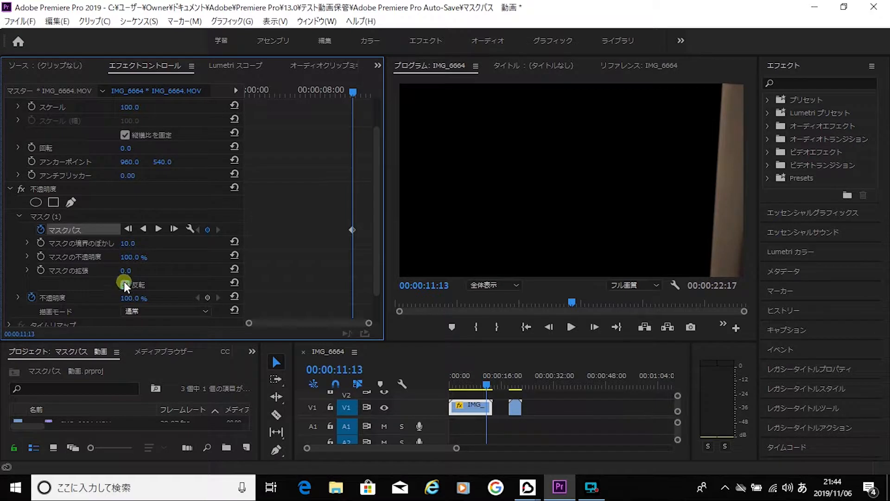
left_click(124, 284)
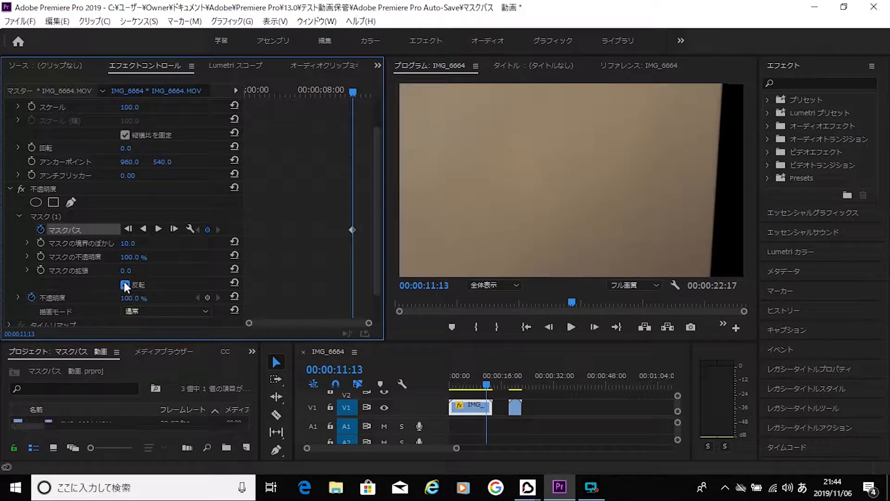
Step: At 00:00:11:15, reshape Mask (1) by moving its two left corners onto the wall's vertical edge
left_click(597, 332)
left_click(597, 332)
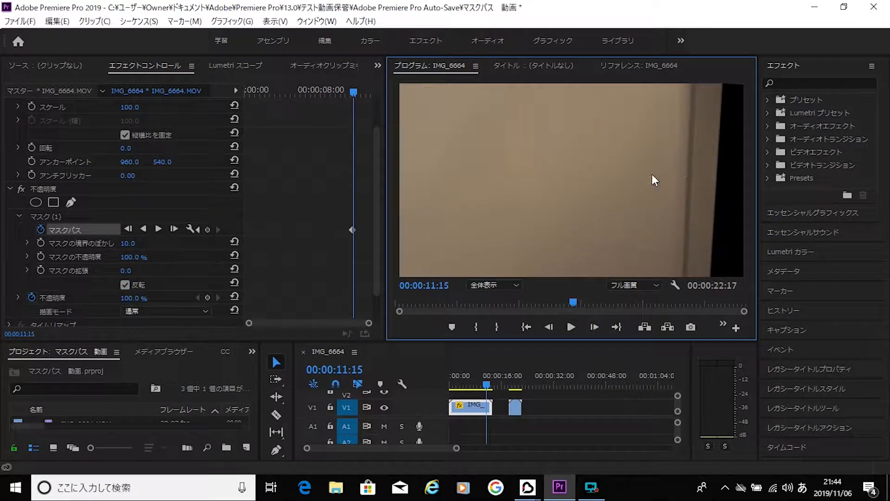
left_click(58, 217)
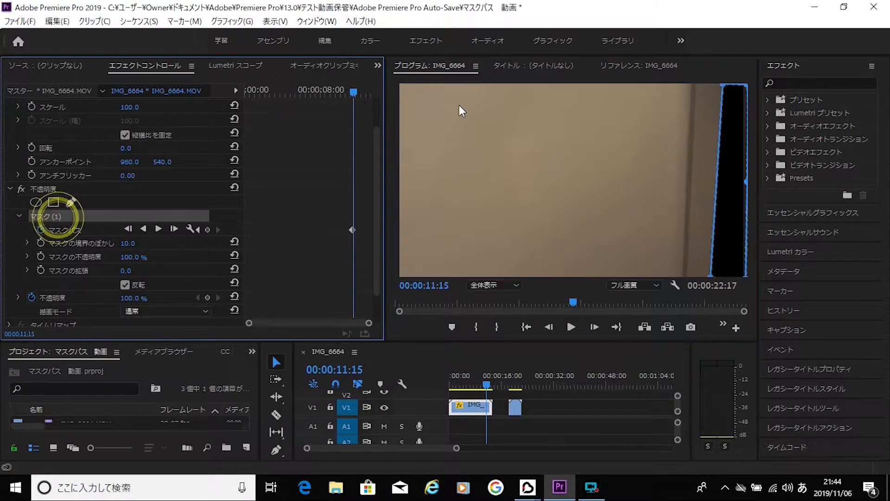
left_click_drag(724, 88, 688, 87)
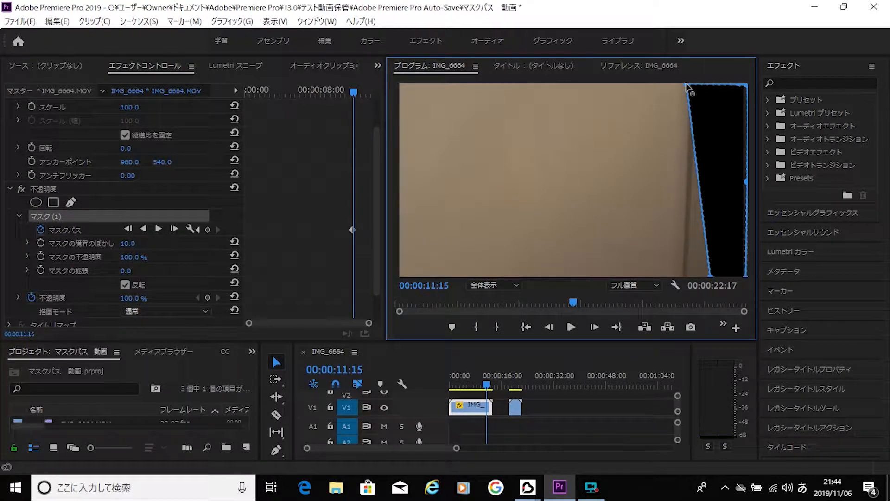
left_click_drag(710, 277, 677, 275)
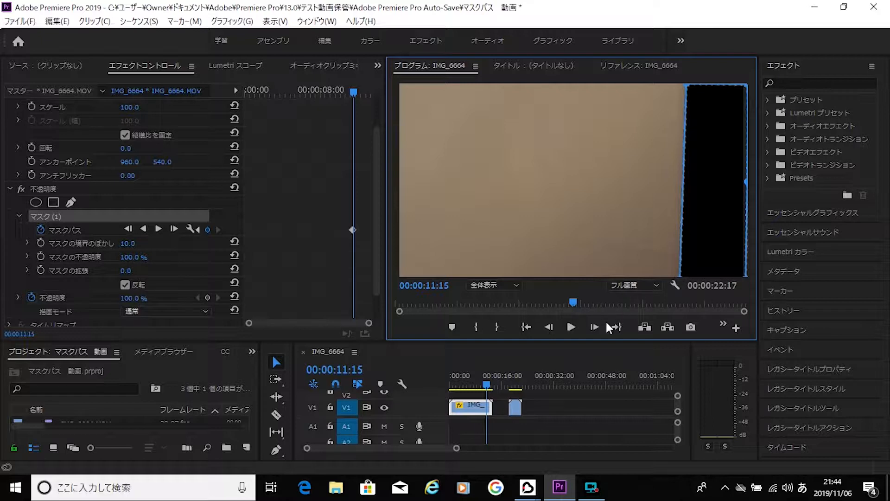
Step: Advance to 00:00:11:17 and shift the mask's upper and lower left corners left to follow the wall's edge
double_click(593, 328)
left_click_drag(687, 86, 647, 88)
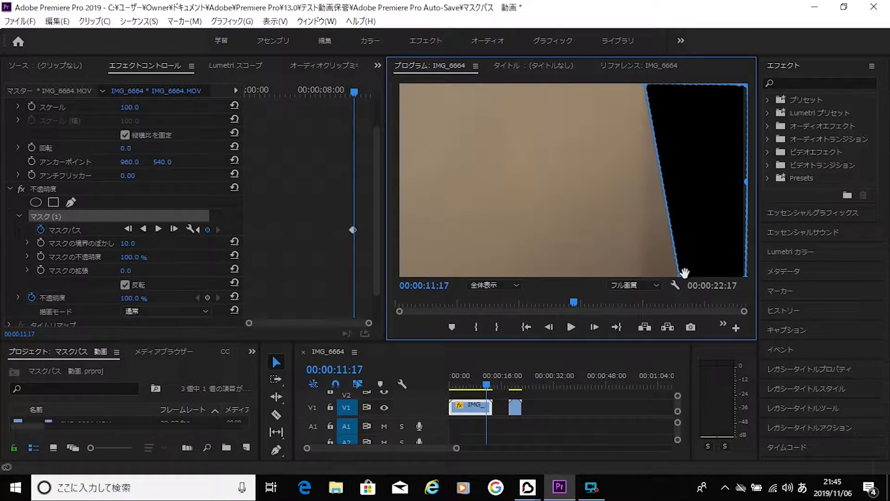
left_click_drag(681, 275, 639, 276)
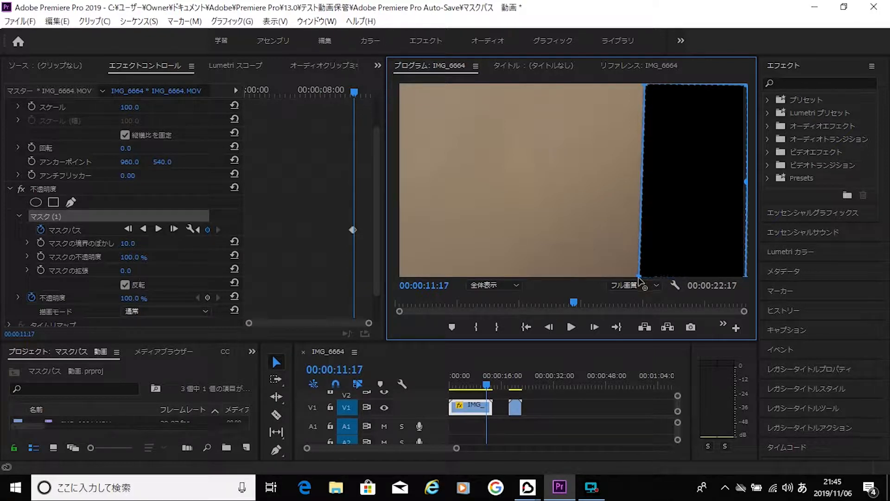
Step: Keyframe the mask path at 00:00:11:19 with its left side realigned to the wall's edge
left_click(596, 327)
left_click(596, 326)
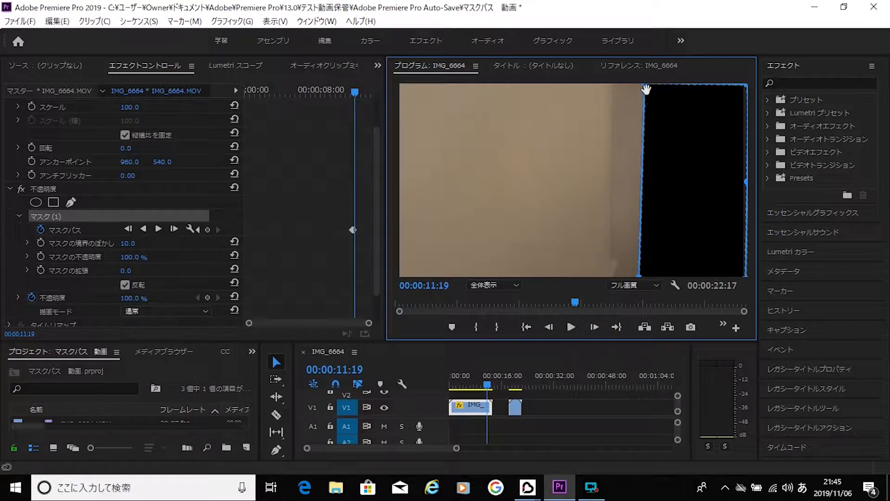
left_click_drag(646, 85, 610, 86)
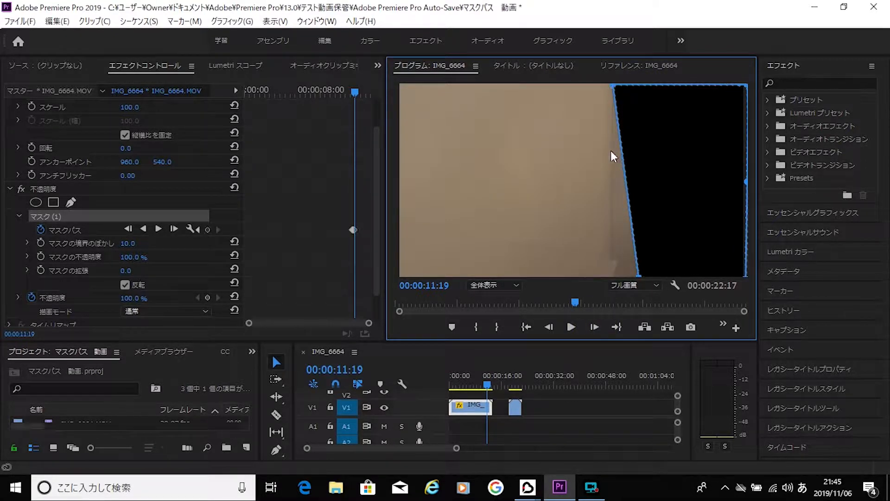
left_click_drag(640, 276, 612, 278)
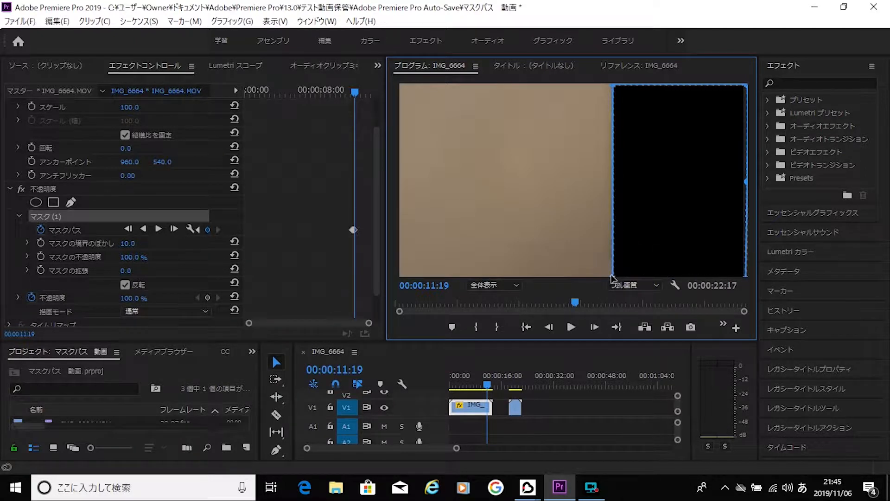
Step: At 00:00:11:21, widen the mask leftward to cover the door frame up to the wall's edge
left_click(594, 327)
left_click(594, 327)
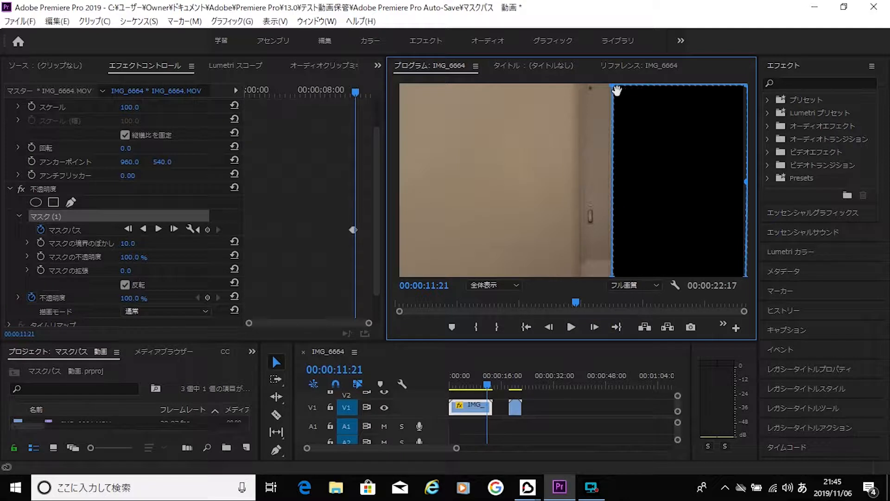
left_click_drag(612, 87, 575, 82)
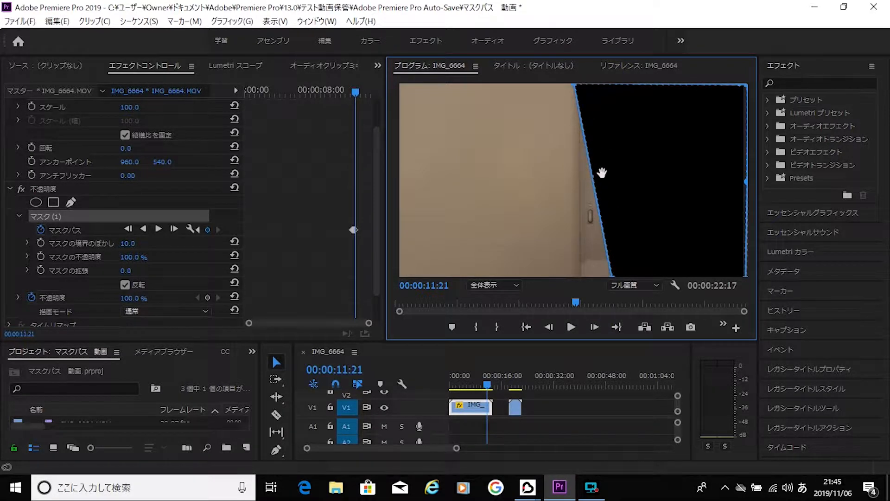
left_click_drag(611, 278, 578, 278)
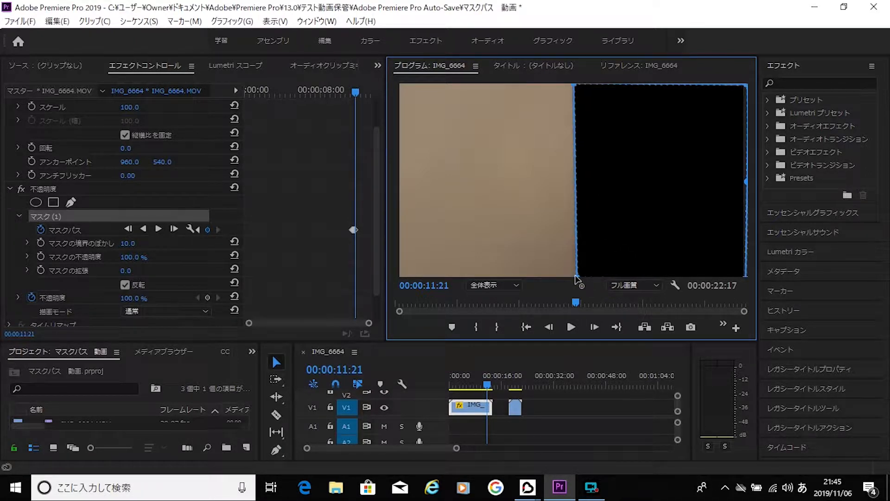
Step: Advance to 00:00:11:23 and move the mask's upper and lower left corners onto the wall's edge
left_click(594, 328)
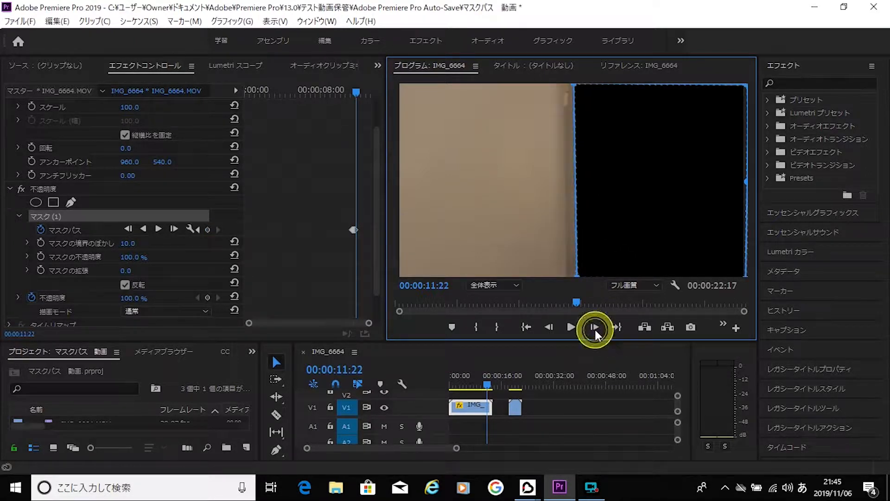
left_click(595, 330)
left_click_drag(575, 85, 537, 85)
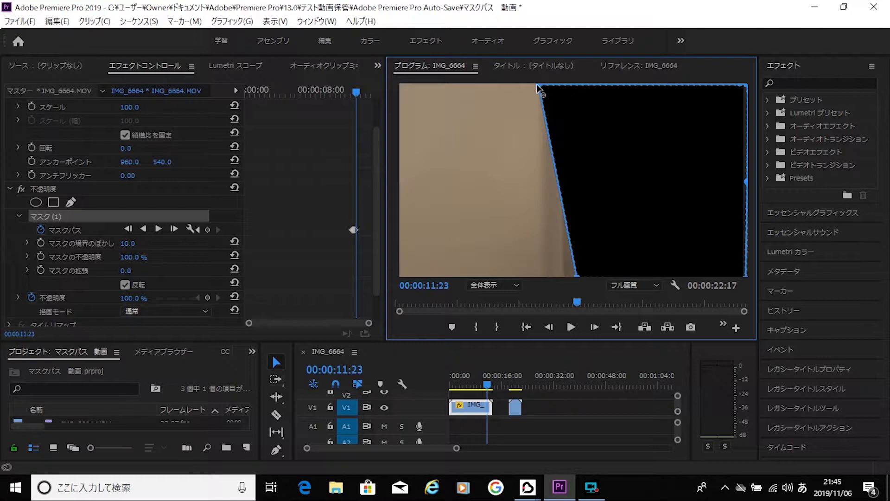
left_click_drag(578, 277, 544, 278)
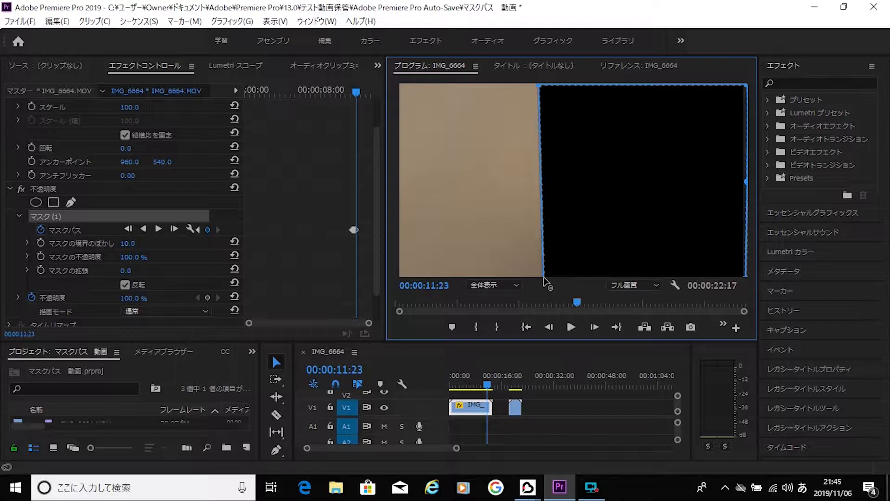
Step: At 00:00:11:25, extend the mask's left side to the wall's edge by moving both left corners
left_click(588, 329)
left_click(588, 330)
left_click_drag(538, 86, 506, 85)
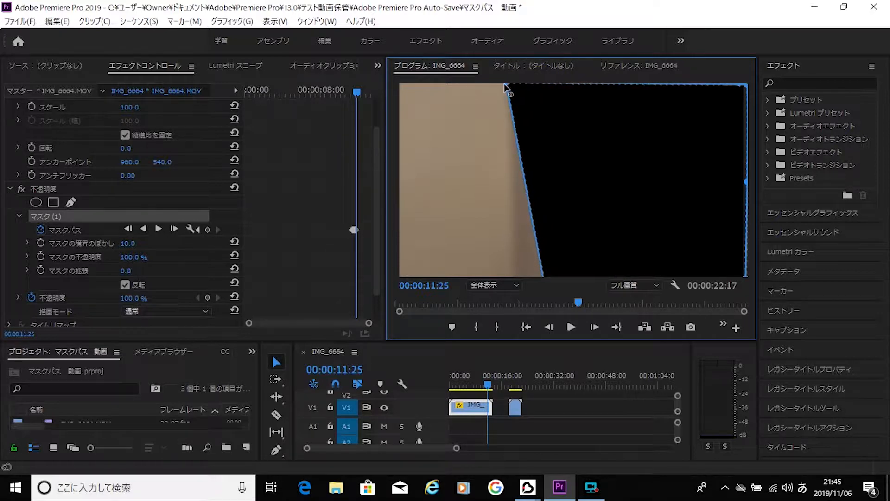
left_click_drag(544, 277, 510, 275)
Step: Keyframe the mask path at 00:00:11:27 with both left corners shifted left to follow the wall's edge
left_click(593, 328)
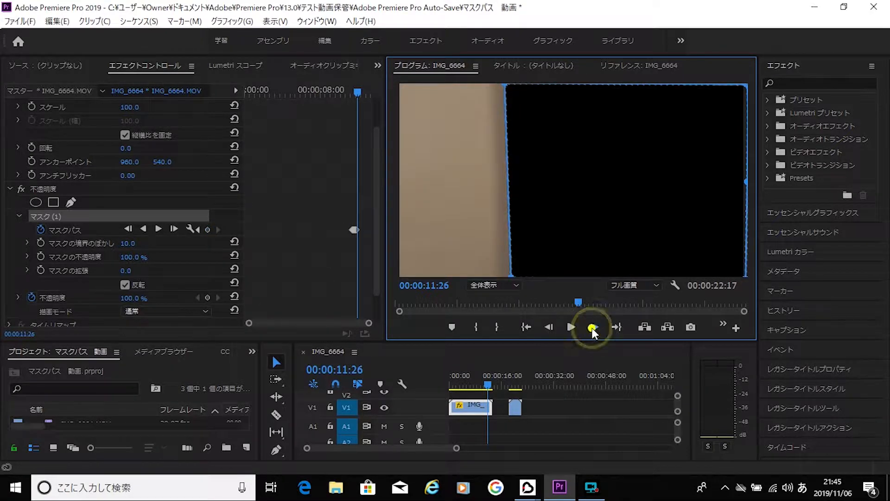
left_click(592, 328)
left_click(504, 88)
left_click_drag(503, 87, 472, 86)
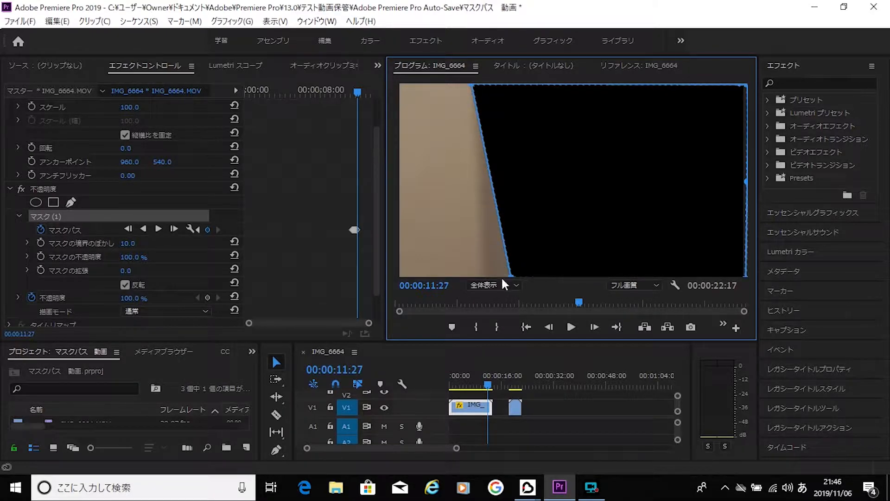
left_click_drag(512, 276, 480, 278)
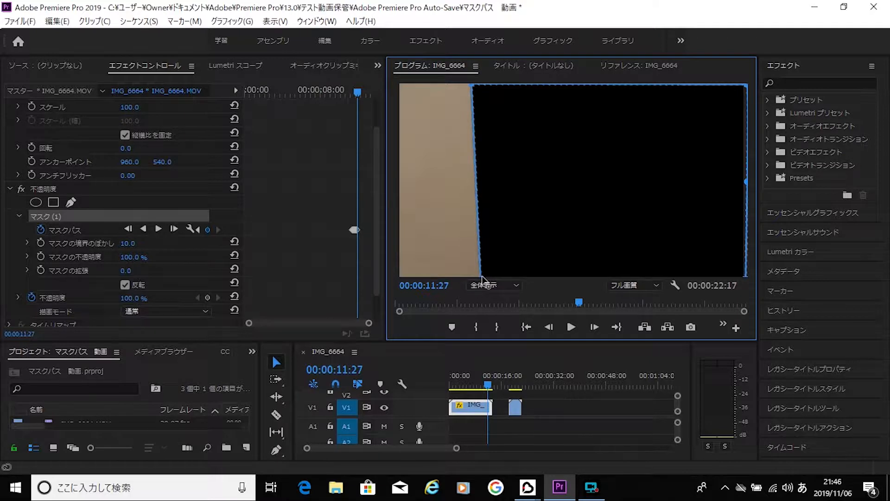
Step: Advance to 00:00:11:29 and realign the mask's left side with the wall's edge
left_click(590, 330)
left_click(590, 330)
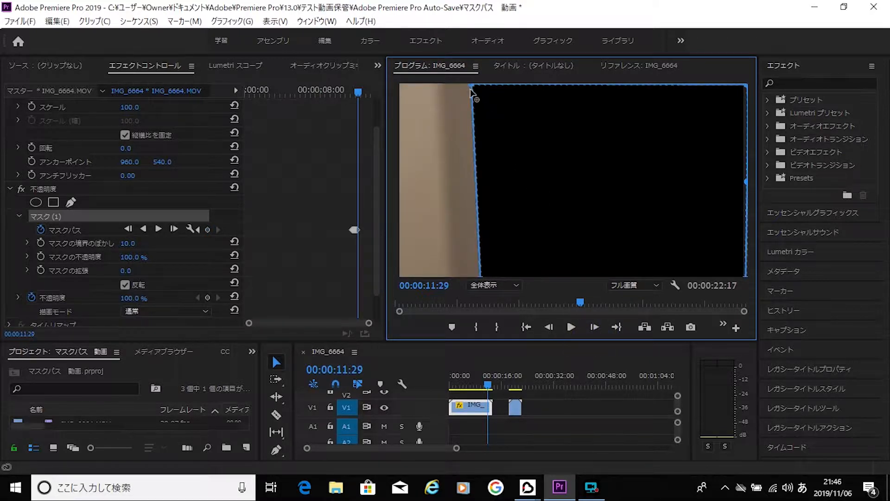
left_click_drag(470, 85, 433, 82)
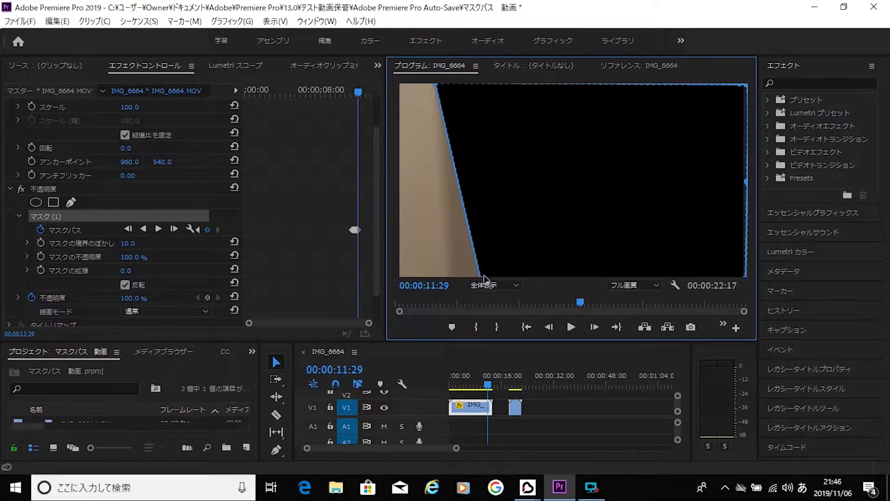
left_click_drag(482, 276, 447, 277)
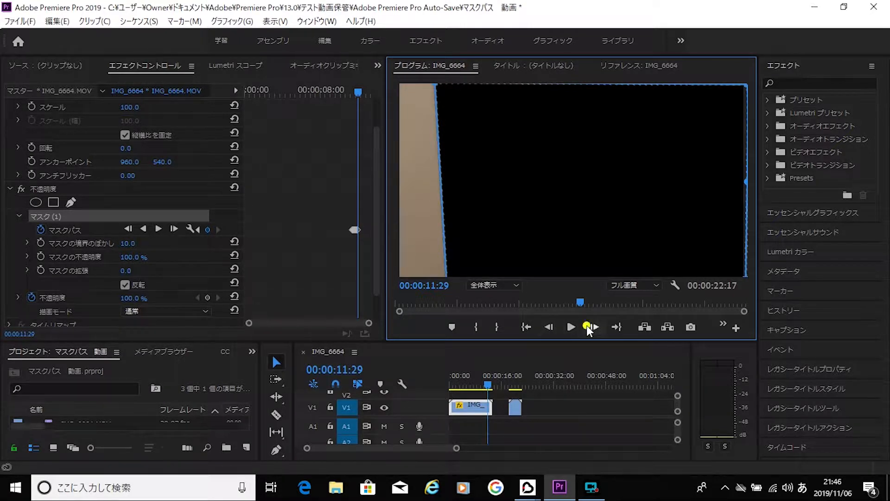
Step: At 00:00:12:01, move the mask's upper left corner to the frame's corner and its lower left corner to the wall's edge
left_click(588, 328)
left_click(587, 326)
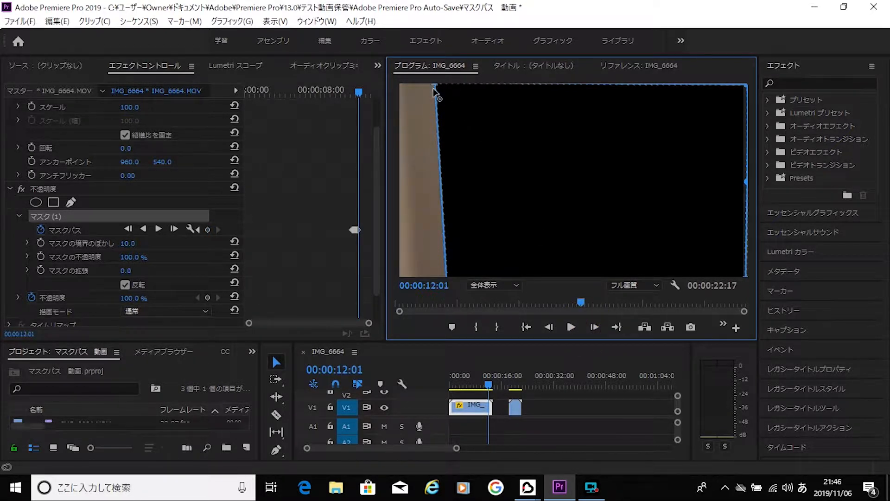
left_click_drag(438, 86, 400, 86)
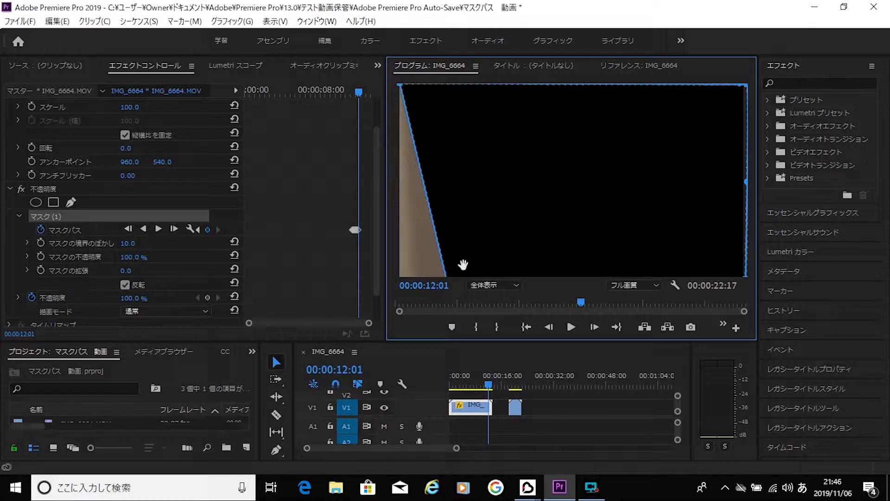
left_click_drag(447, 278, 413, 275)
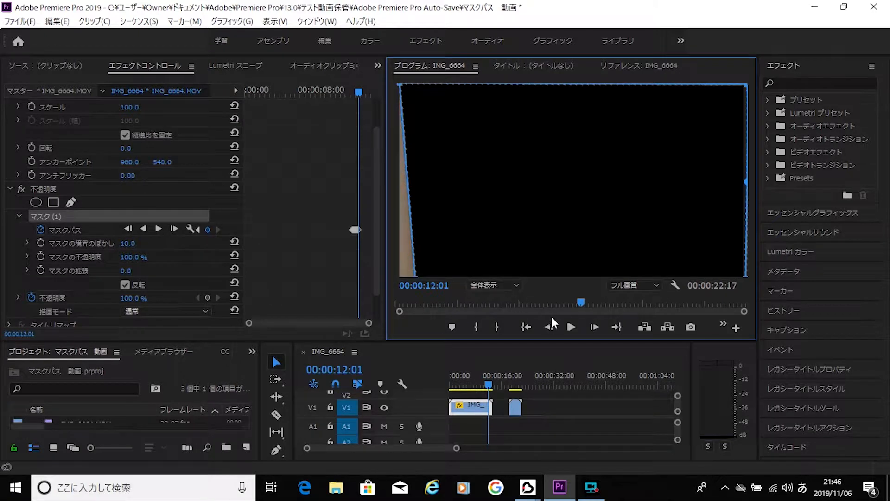
Step: At 00:00:12:02, move the mask's lower left corner to the frame's corner so the mask covers the entire frame
left_click(592, 327)
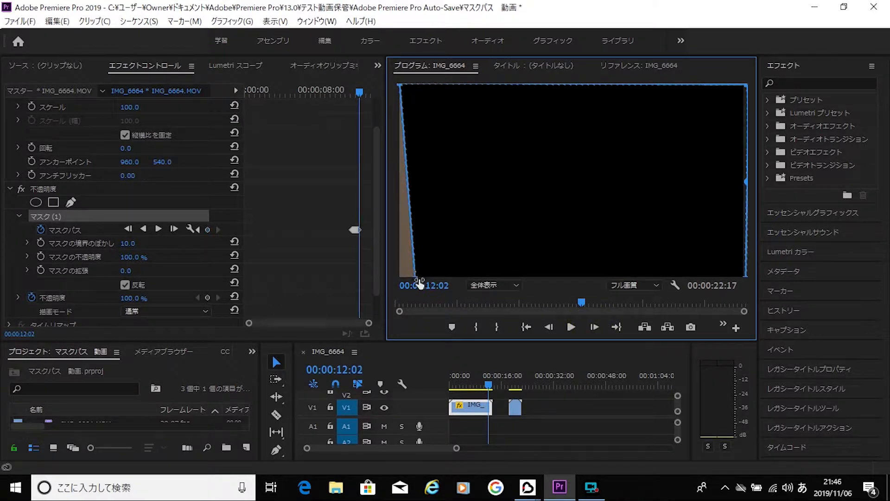
left_click_drag(415, 275, 399, 279)
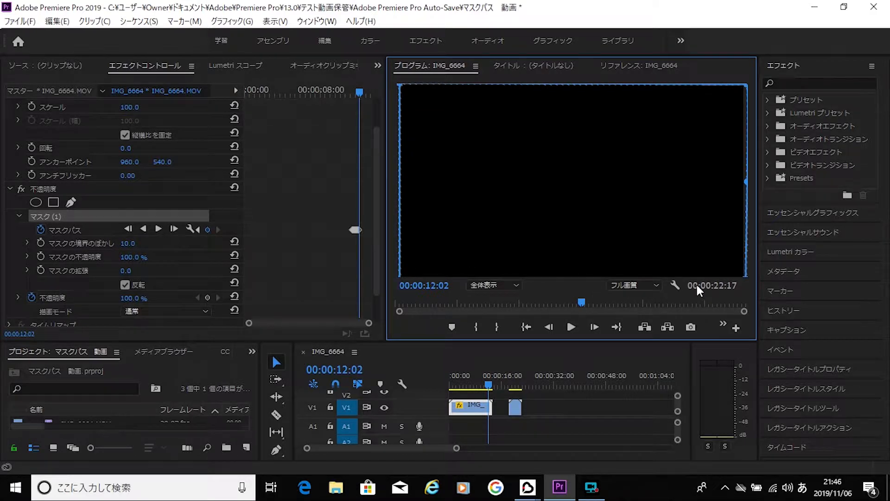
left_click(744, 276)
Step: Play the sequence from 00:00:07:06, then check the mask's starting shape frame by frame from 00:00:10:18 to 00:00:10:21
left_click_drag(486, 382, 471, 385)
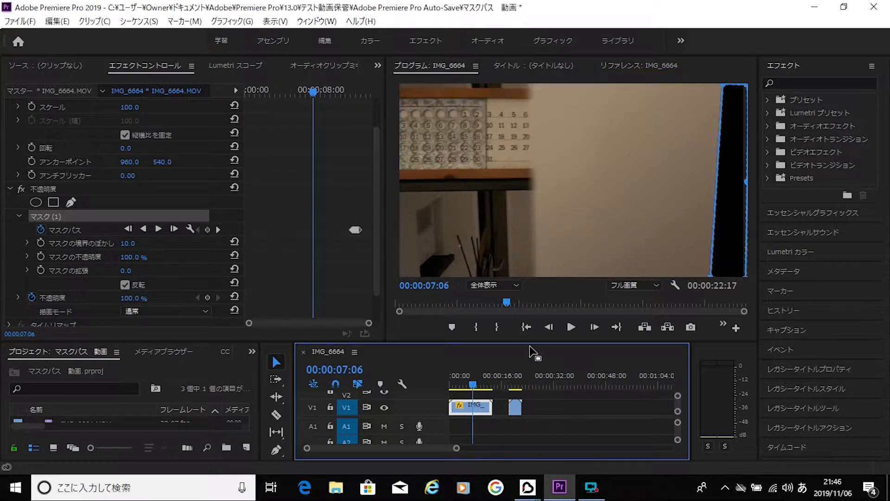
left_click(572, 328)
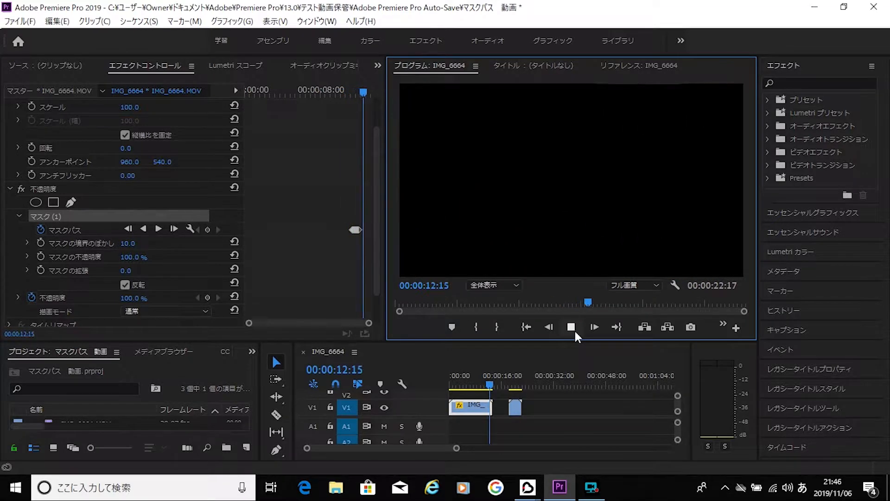
left_click(575, 331)
left_click_drag(596, 307, 558, 308)
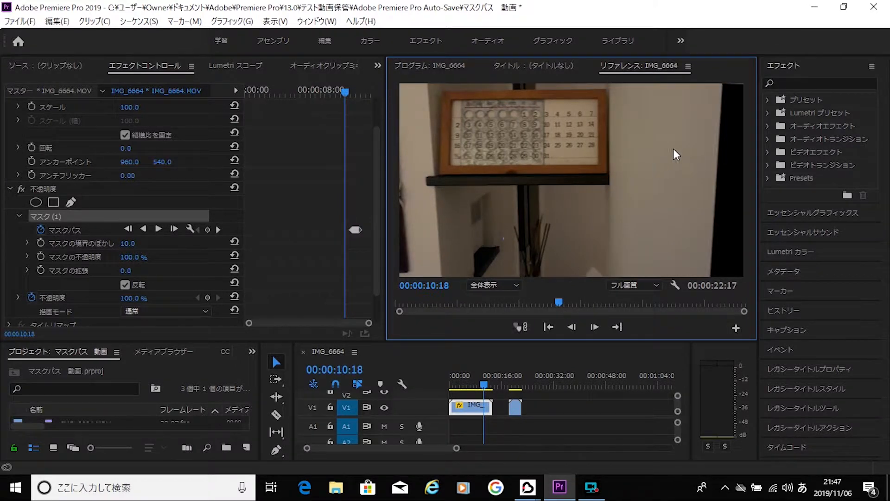
left_click(593, 324)
left_click(594, 325)
left_click(593, 325)
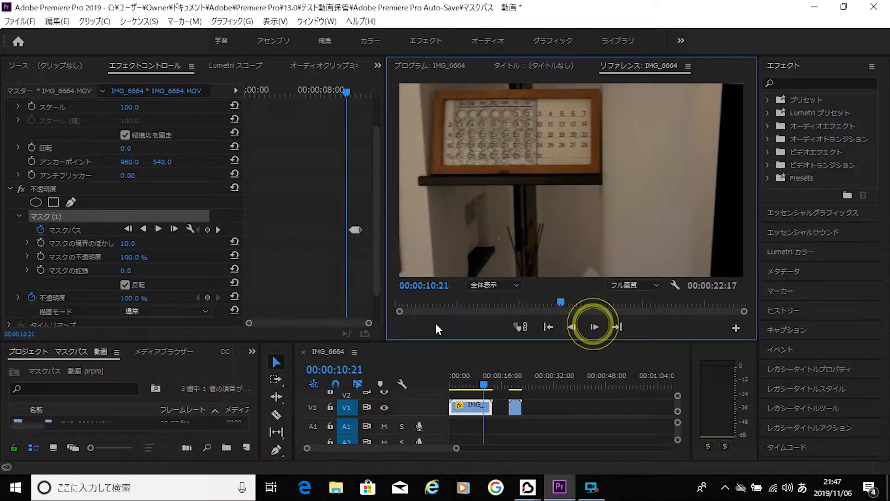
Step: At 00:00:11:11, just before the first mask path keyframe, collapse the mask onto the frame's right edge by moving both left corners there
left_click_drag(367, 327, 324, 327)
scroll(337, 268, "down", 1)
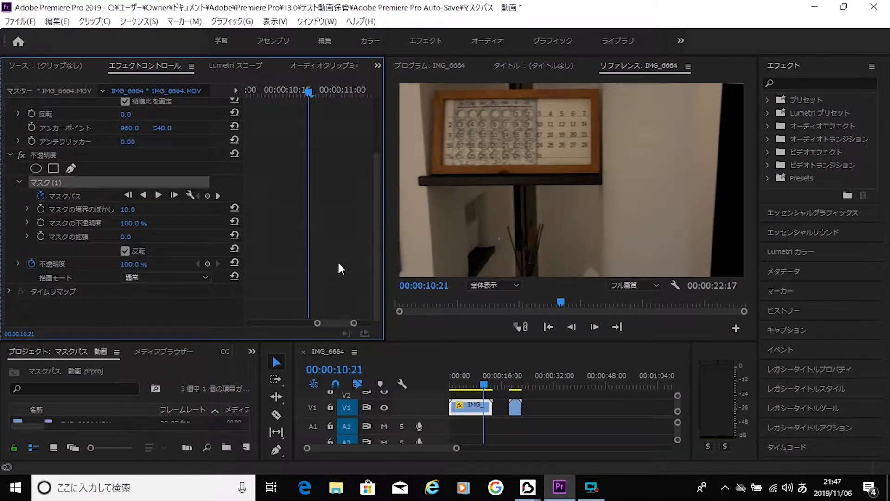
left_click_drag(317, 323, 299, 324)
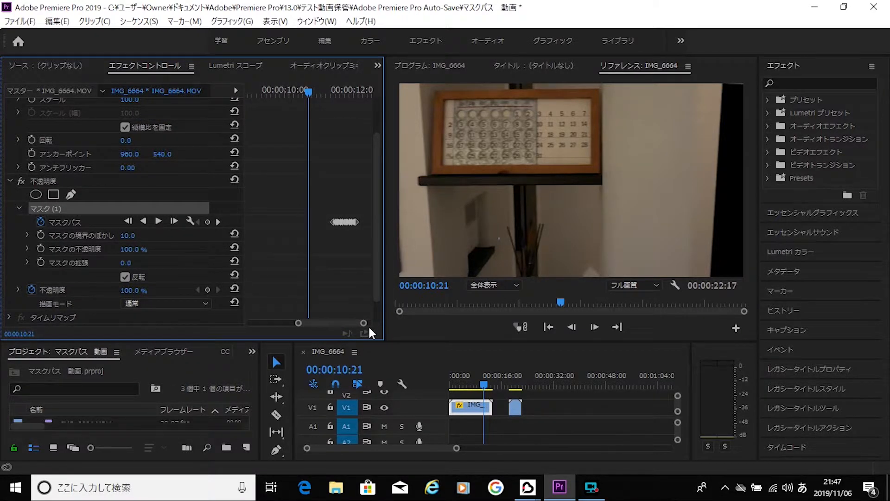
left_click_drag(364, 323, 356, 322)
scroll(348, 303, "down", 1)
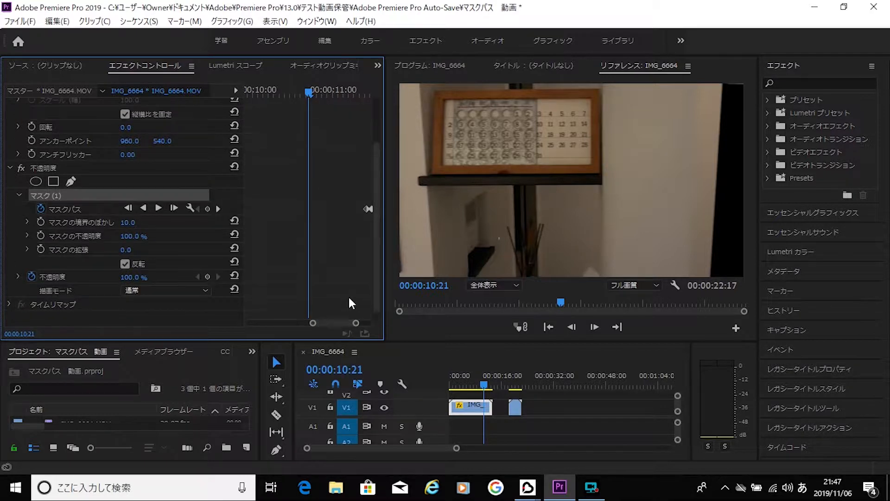
left_click_drag(313, 324, 310, 325)
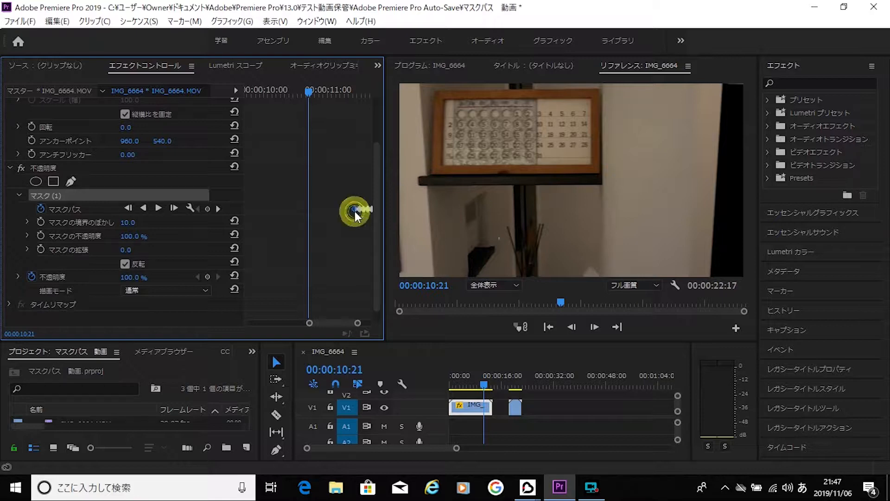
left_click_drag(314, 92, 316, 92)
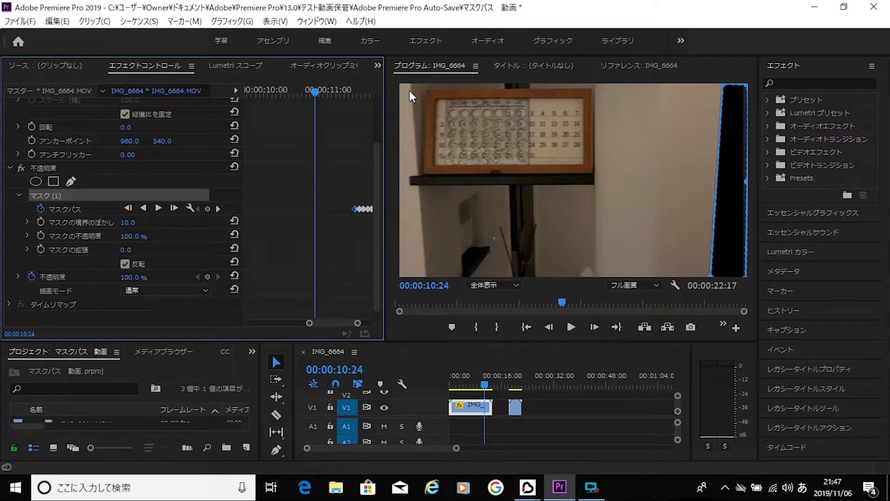
left_click_drag(318, 91, 354, 91)
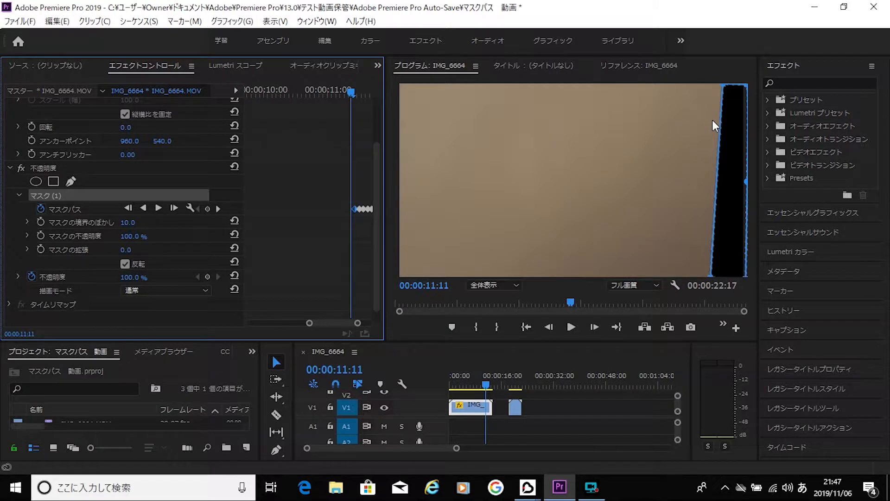
left_click(746, 88)
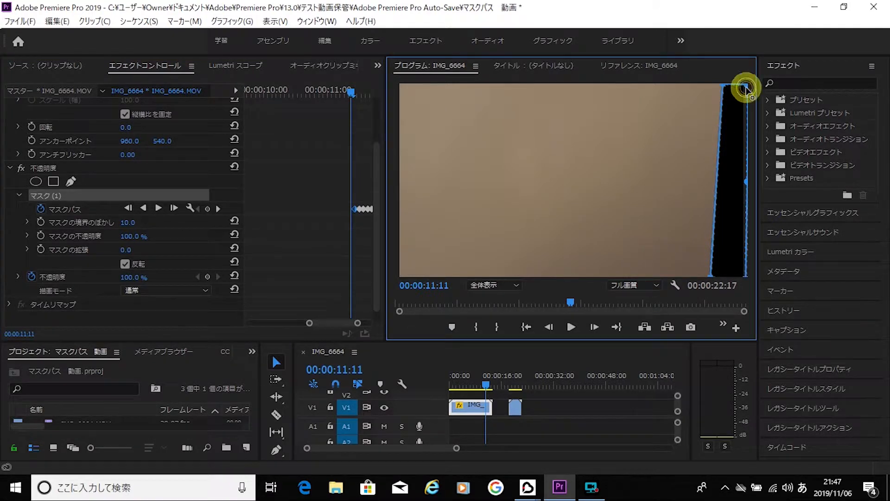
left_click_drag(748, 90, 749, 91)
left_click_drag(725, 86, 748, 82)
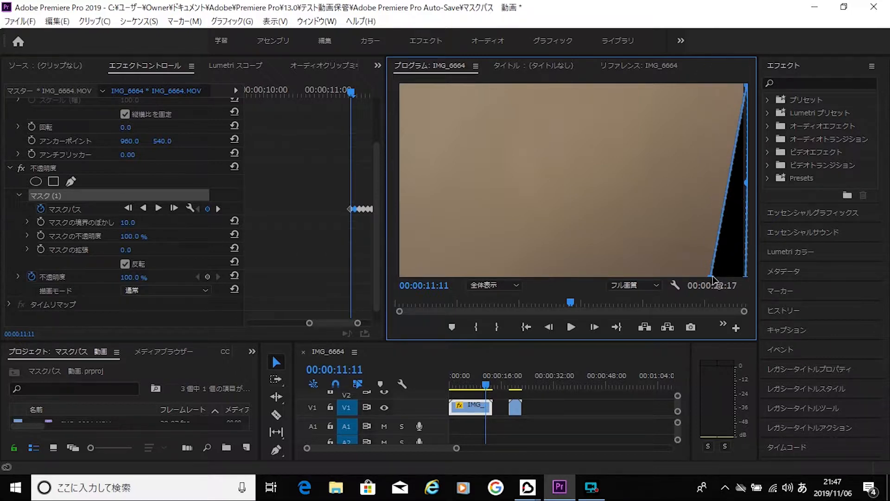
left_click_drag(715, 279, 744, 284)
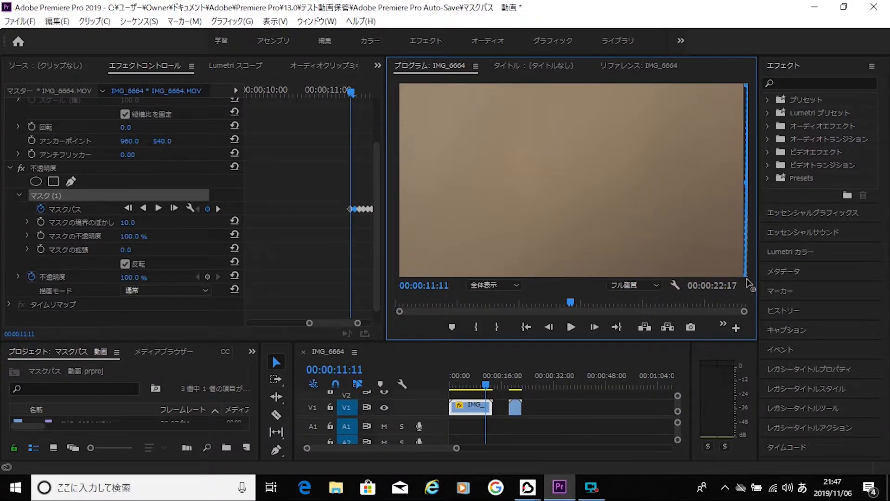
Step: Play the sequence from 00:00:06:01 through 00:00:13:11 to review the corrected mask animation
left_click_drag(568, 302, 485, 305)
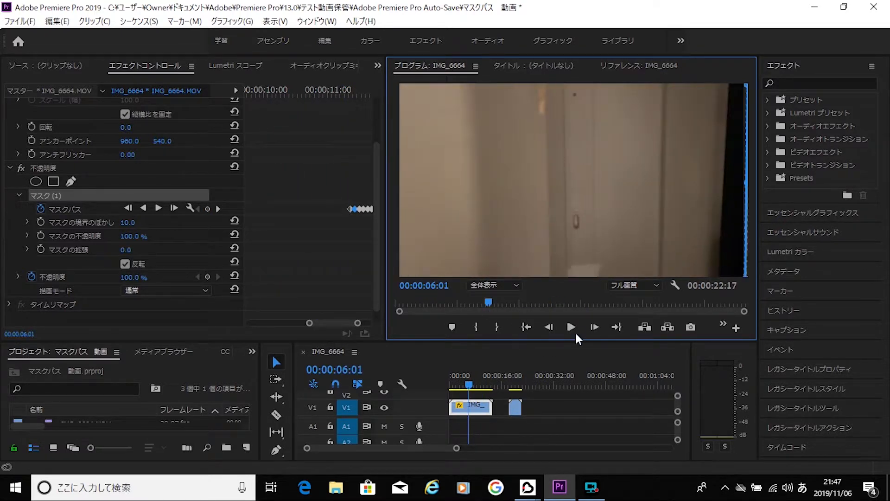
left_click(575, 323)
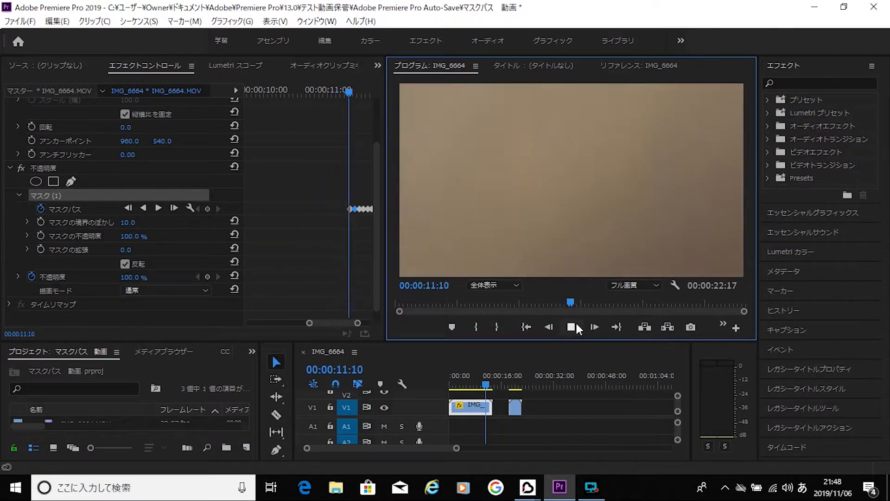
left_click(575, 326)
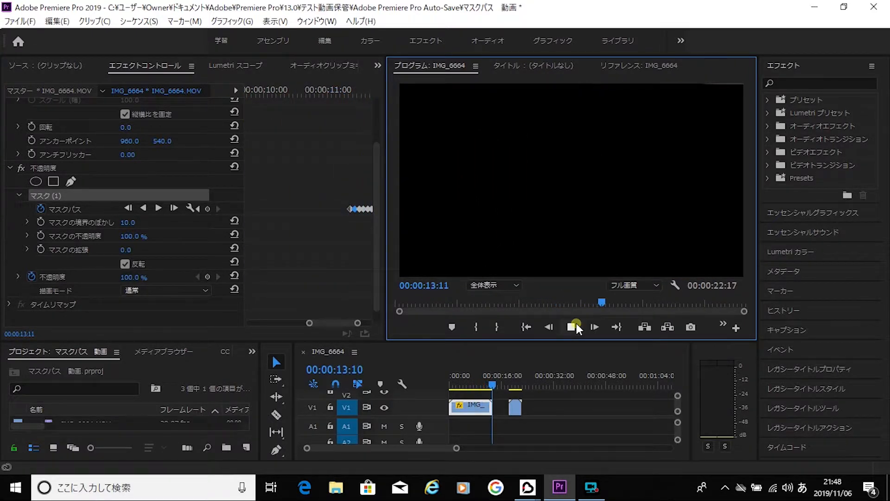
Step: Move the masked first clip up to track V2 and place IMG_6653.MOV on V1 directly after the first clip's end
left_click_drag(677, 398, 677, 395)
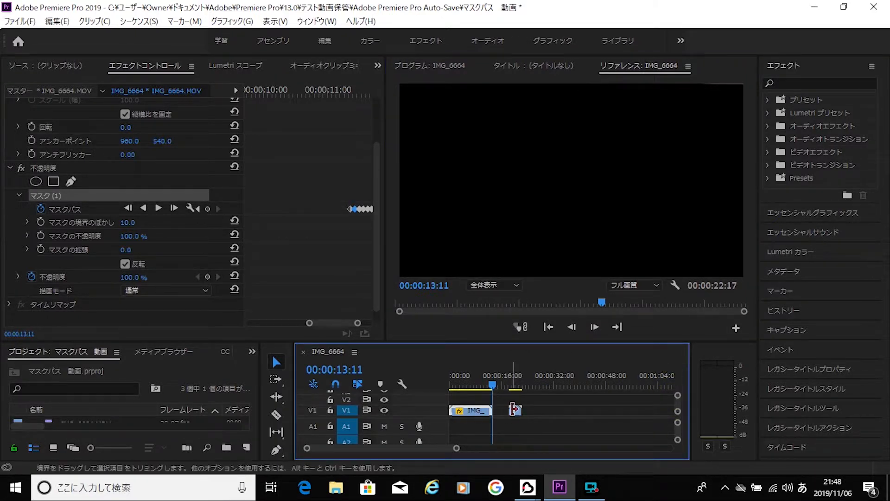
left_click_drag(478, 412, 498, 410)
Step: Play the first clip toward the wall's pass, stop near 00:00:11:02, and step frame by frame to 00:00:11:10 to locate the mask's start
left_click_drag(485, 380, 478, 386)
left_click(566, 326)
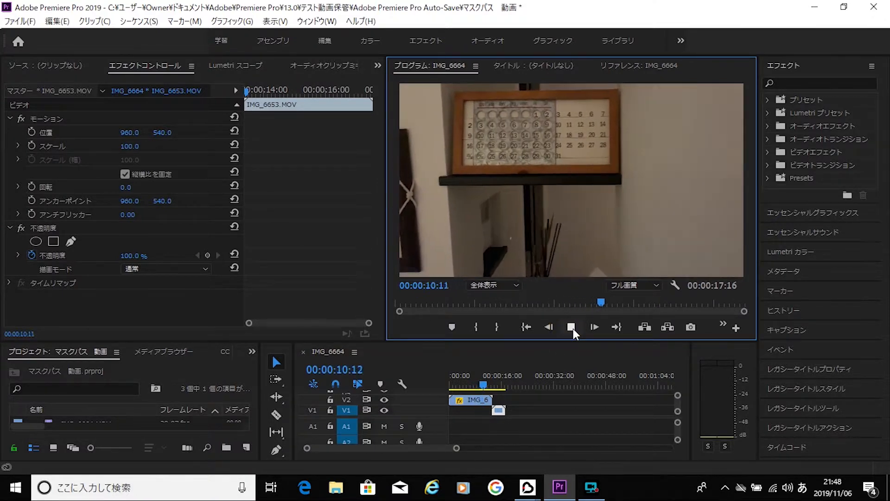
left_click(573, 329)
left_click(591, 325)
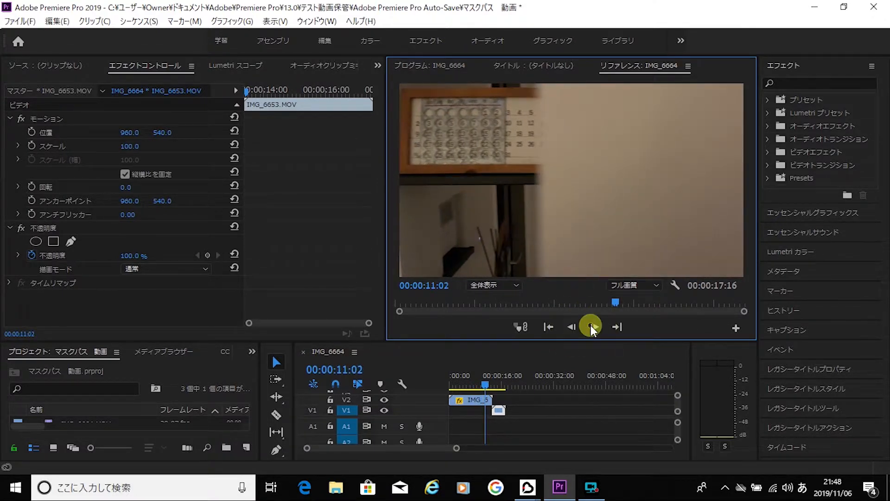
left_click(591, 326)
left_click(591, 325)
left_click(591, 326)
left_click(591, 326)
left_click(590, 326)
left_click(590, 325)
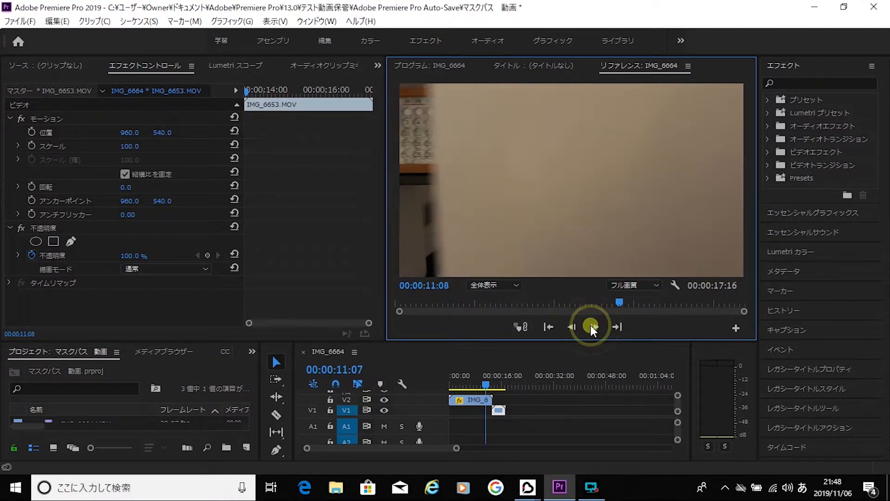
left_click(591, 325)
left_click(590, 325)
Step: Find the last full-wall frame before the mask opens and move IMG_6653.MOV on V1 to start there, beneath the masked clip
left_click_drag(456, 449, 408, 448)
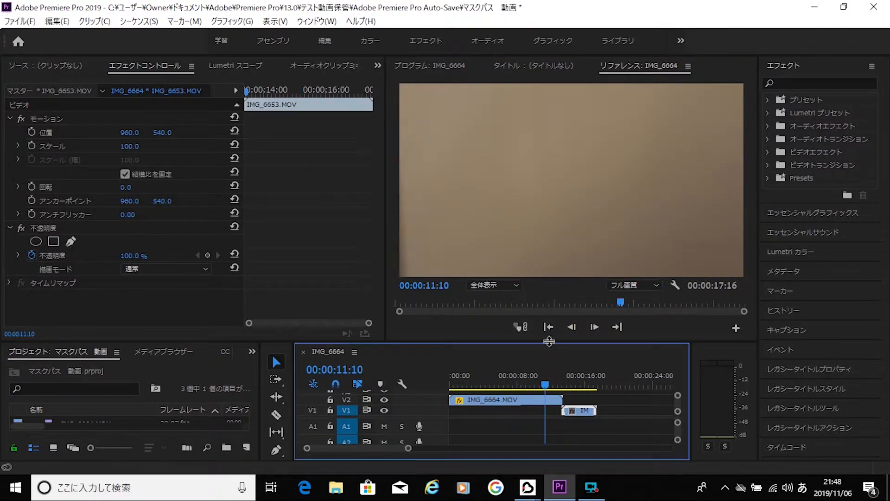
left_click(596, 331)
left_click(596, 331)
left_click(596, 331)
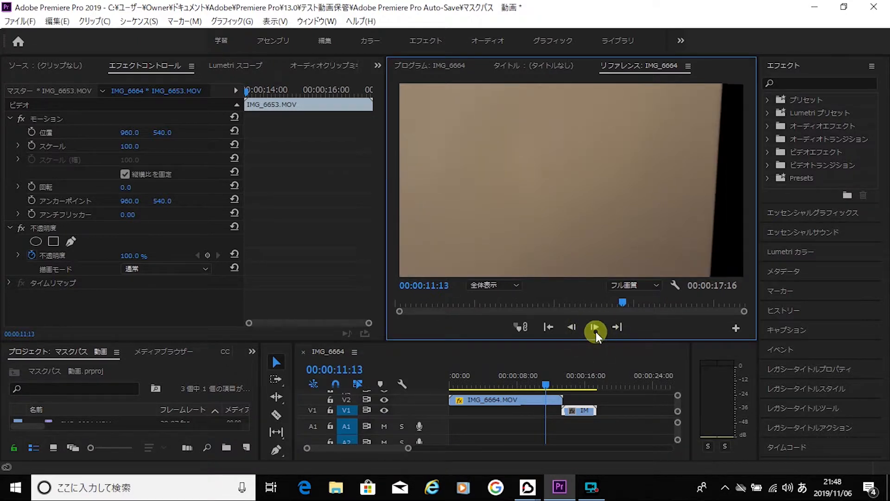
left_click(568, 325)
left_click(568, 326)
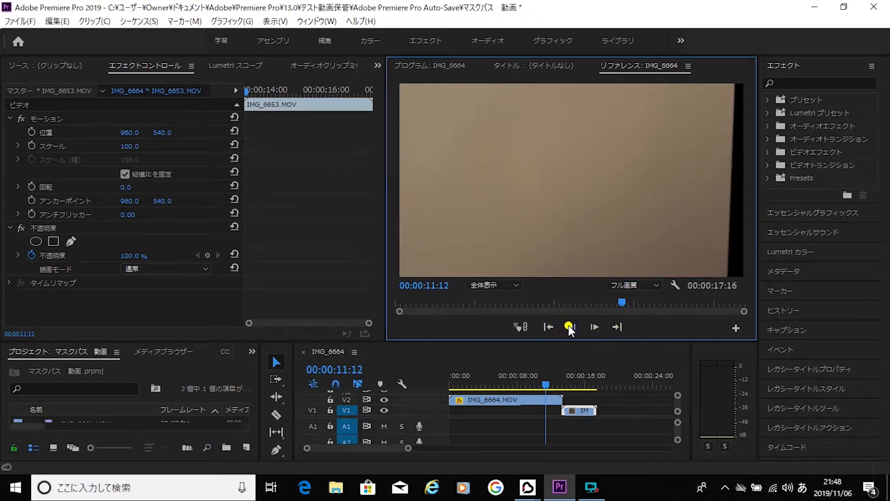
left_click_drag(577, 408, 512, 393)
Step: Play the transition, then replay it from 00:00:11:23 and stop at 00:00:12:23 to choose a better starting frame for the second clip
left_click(565, 322)
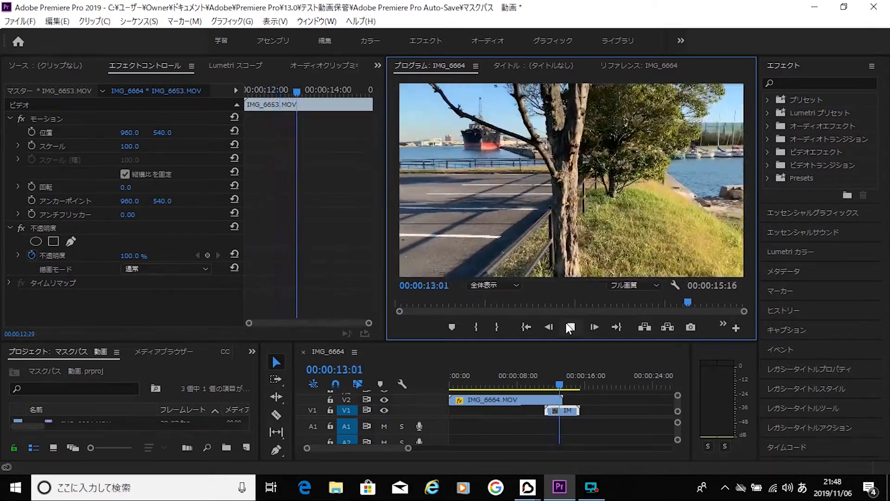
left_click(566, 323)
left_click_drag(563, 386, 548, 394)
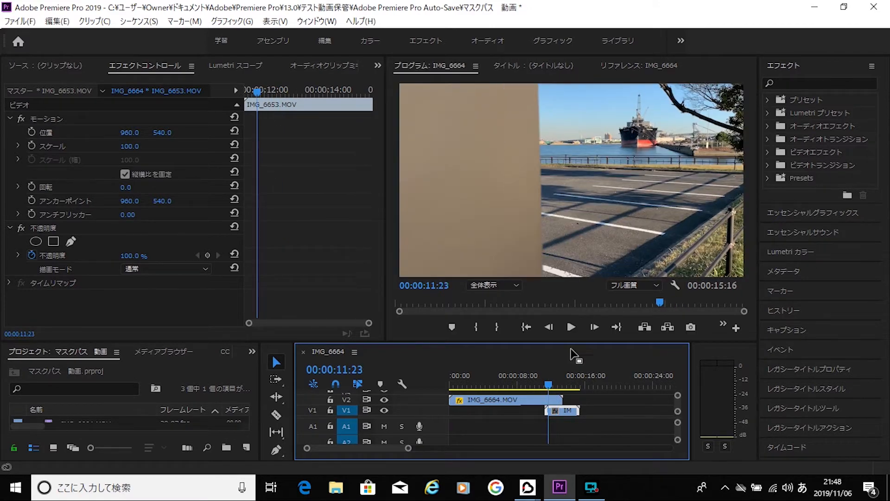
left_click(573, 326)
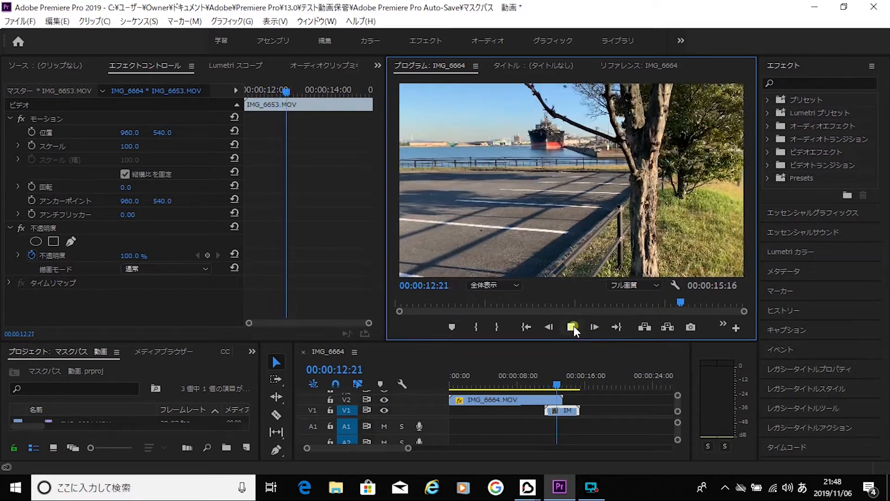
left_click(573, 326)
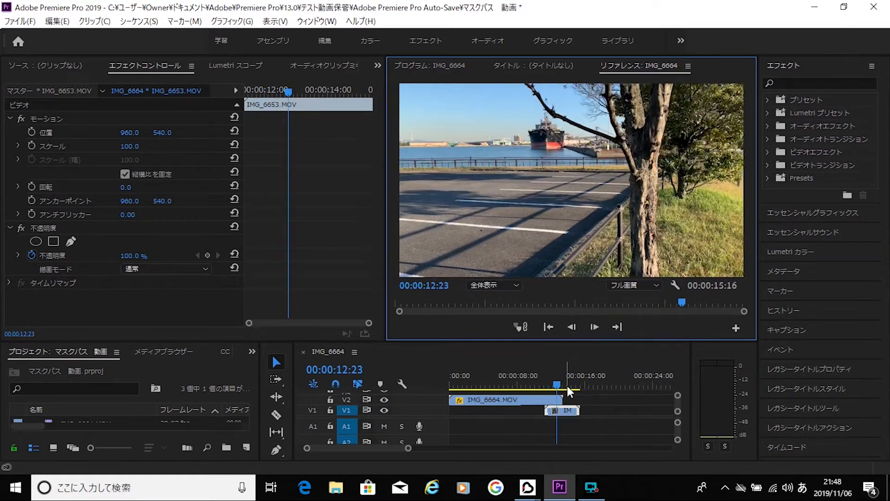
Step: Split IMG_6653.MOV on V1 at 00:00:12:23 and delete the portion before the cut
left_click(273, 415)
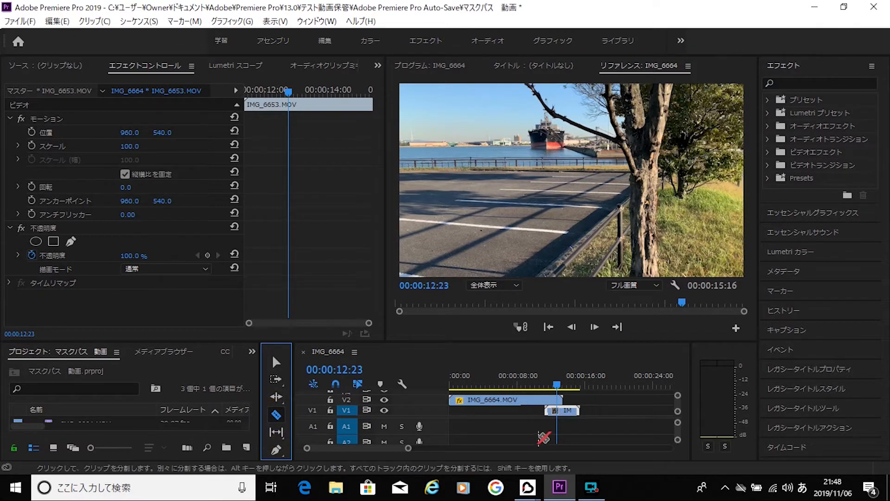
left_click(557, 411)
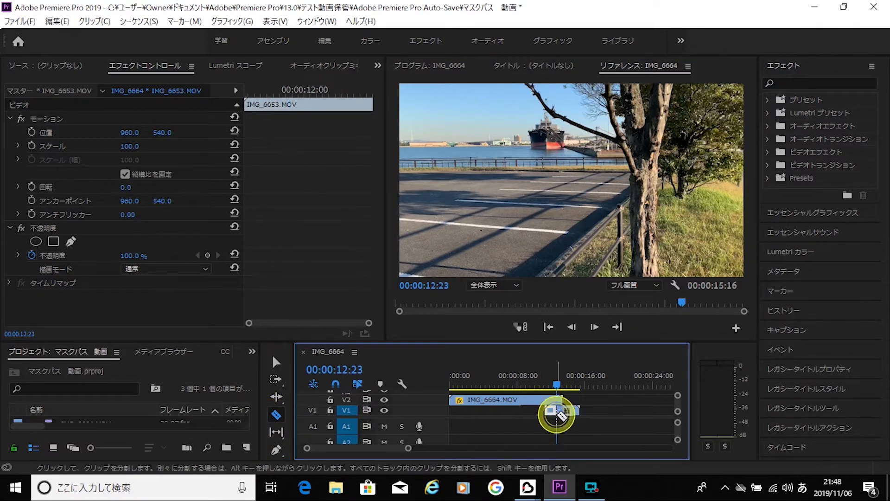
left_click(273, 362)
left_click(550, 414)
key("Delete")
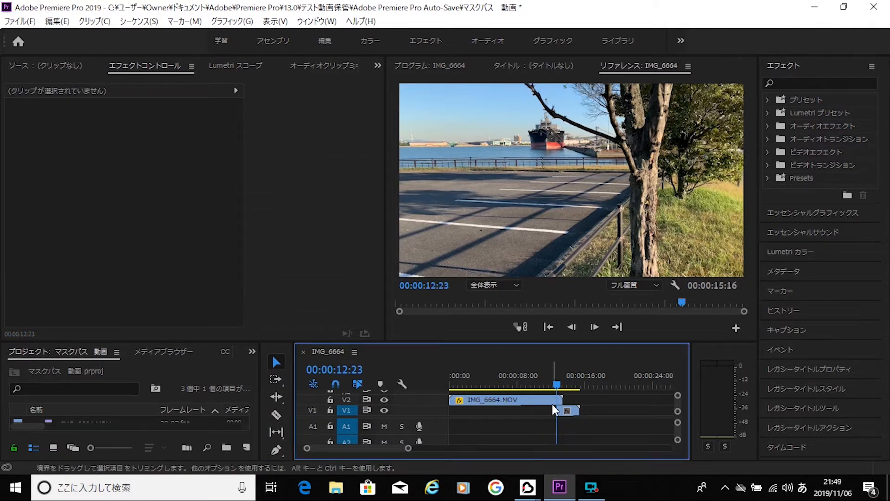
Step: Locate the frame just before the mask opens, 00:00:11:11, and move the trimmed IMG_6653.MOV on V1 to start there
left_click(536, 374)
left_click(571, 327)
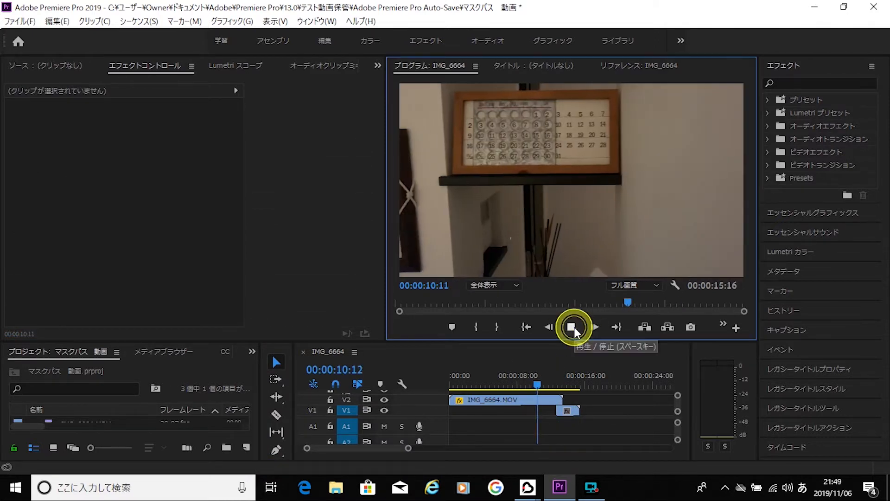
left_click(574, 327)
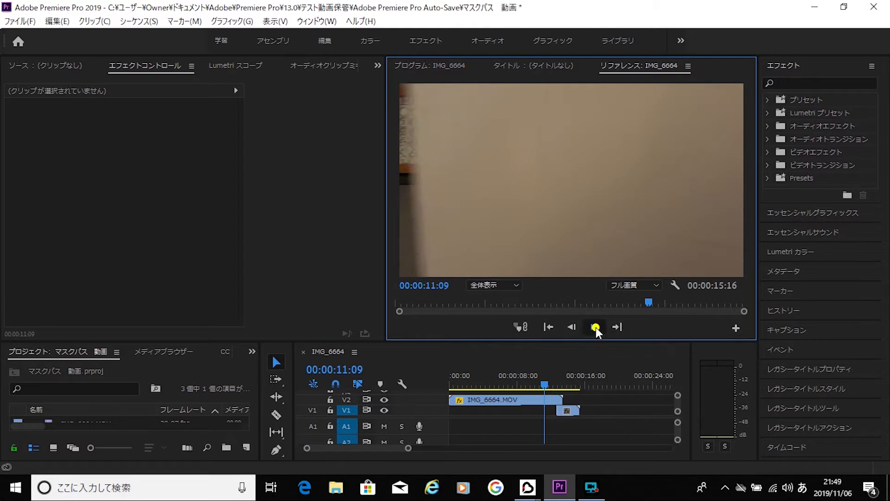
left_click(596, 327)
left_click(596, 327)
left_click(596, 327)
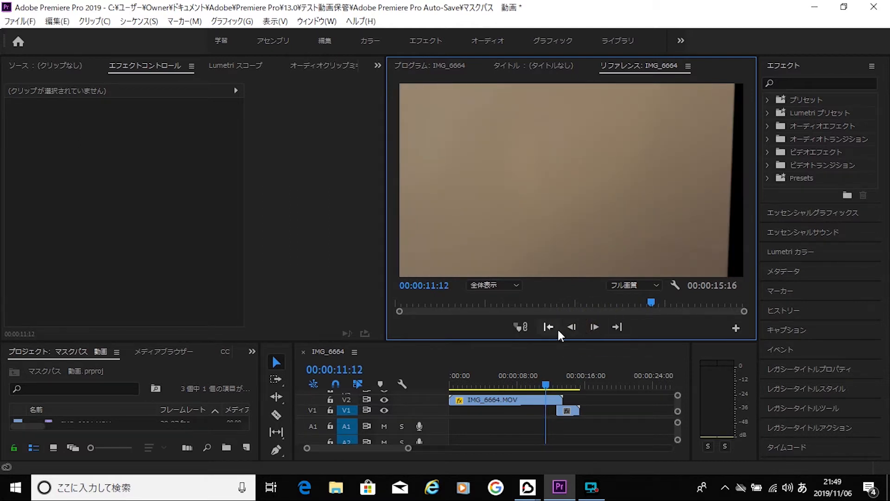
left_click(572, 327)
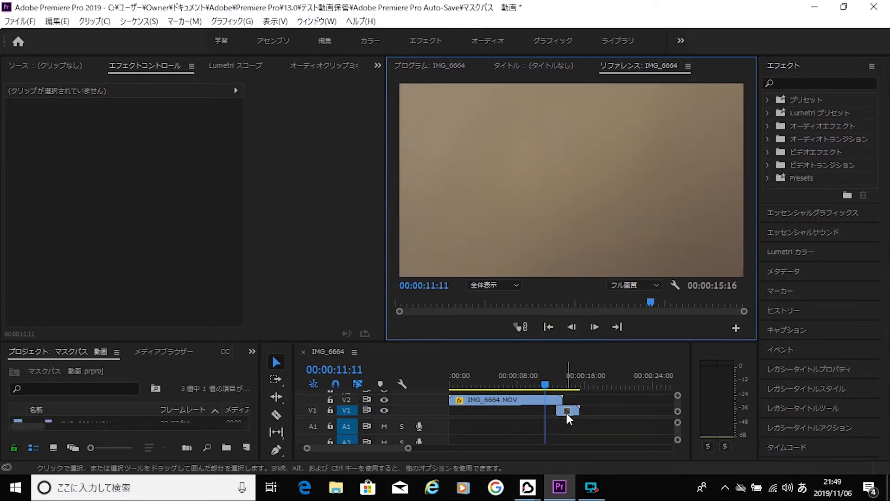
left_click_drag(565, 413, 556, 413)
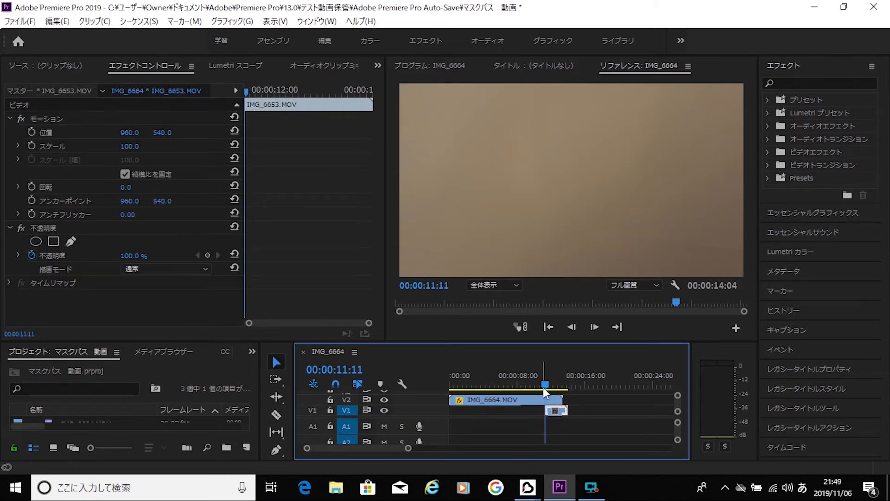
Step: Play the sequence from 00:00:08:00 to review the transition with the trimmed second clip
left_click_drag(543, 380, 518, 378)
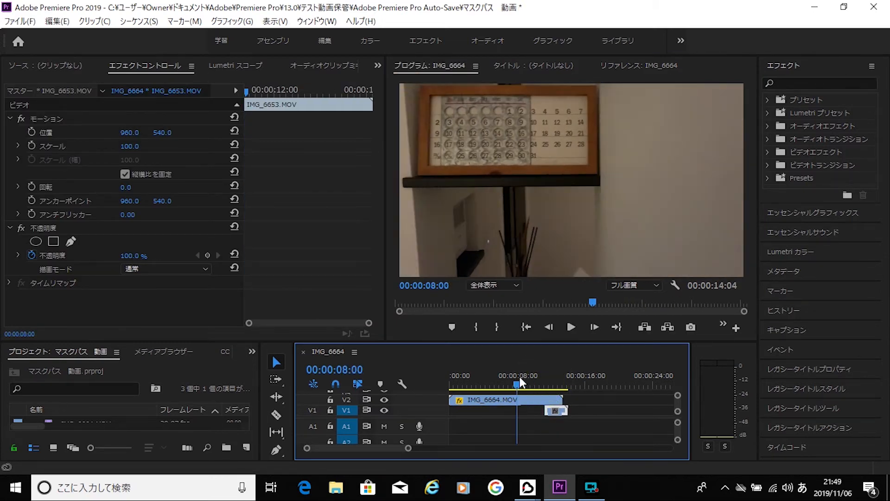
left_click(575, 329)
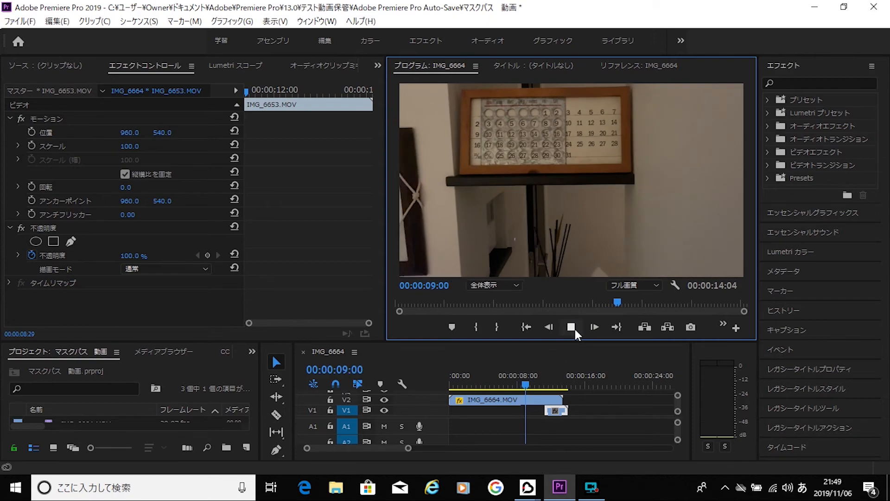